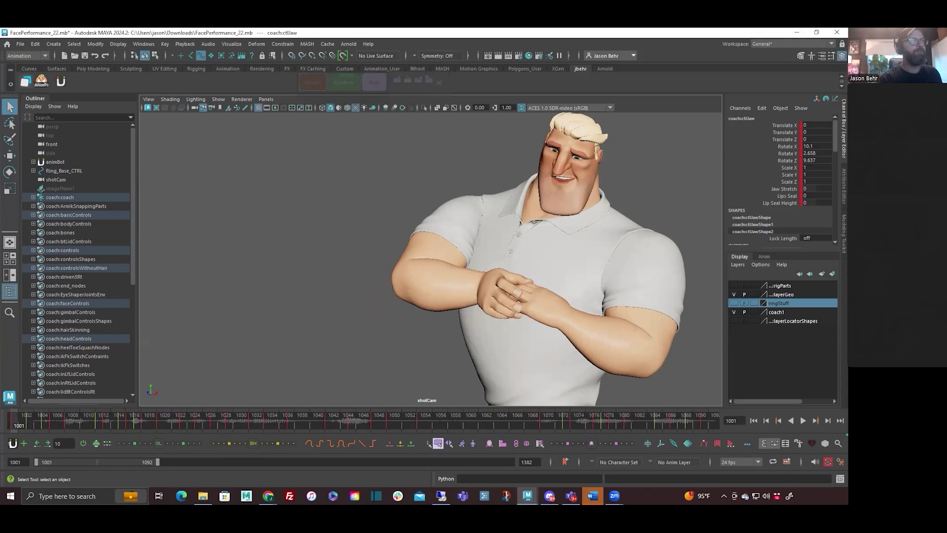
Select the Body control set and convert its animation curves to Auto Ease tangents.
click(373, 84)
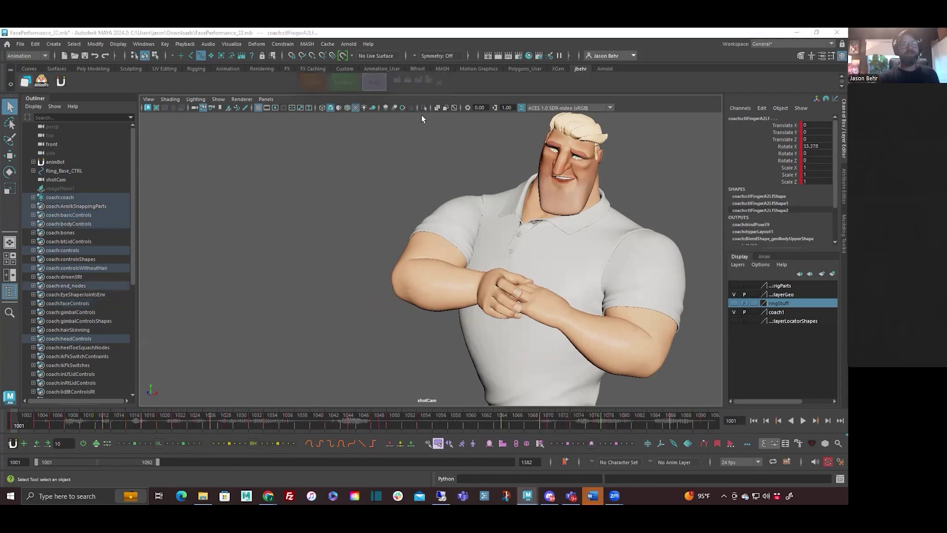
key(space)
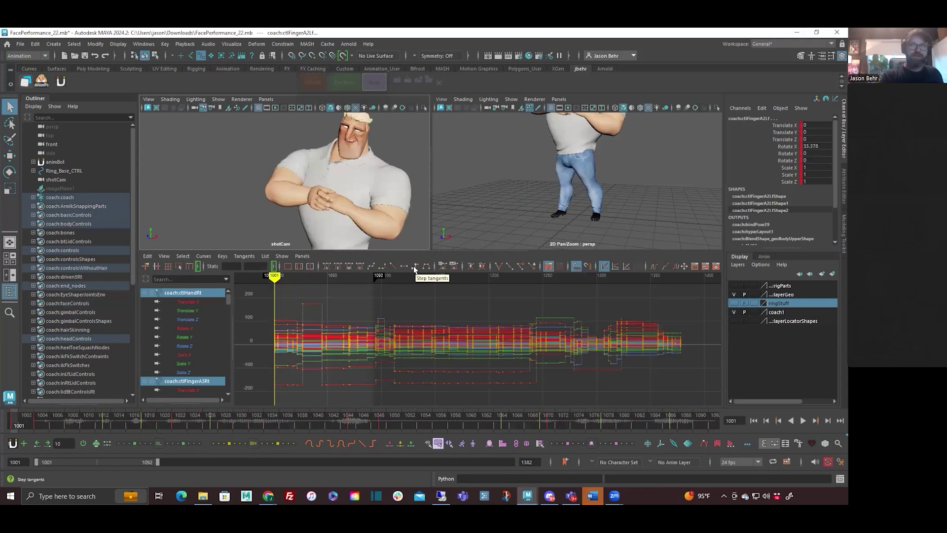
click(339, 266)
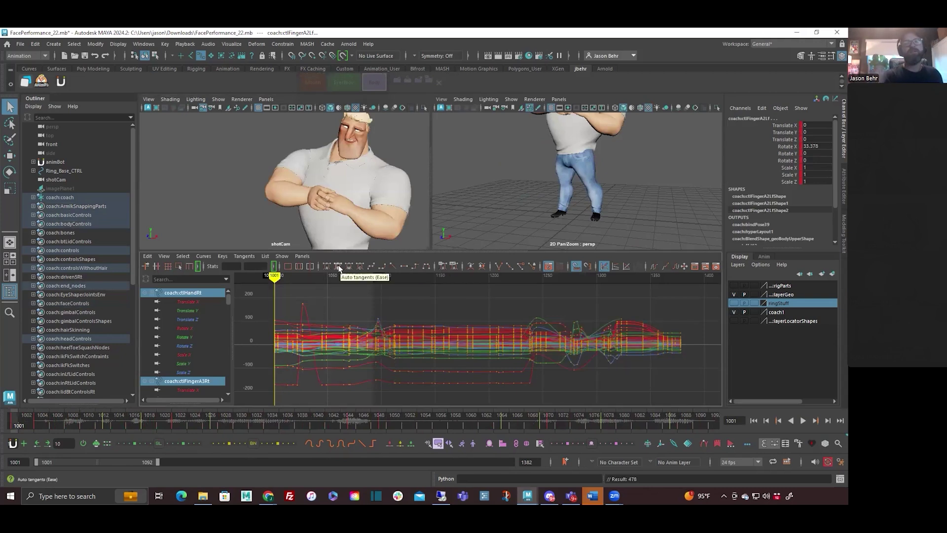
Select the EyesBrow control set and scrub the opening frames to about 1015 in an enlarged shotCam view.
click(344, 83)
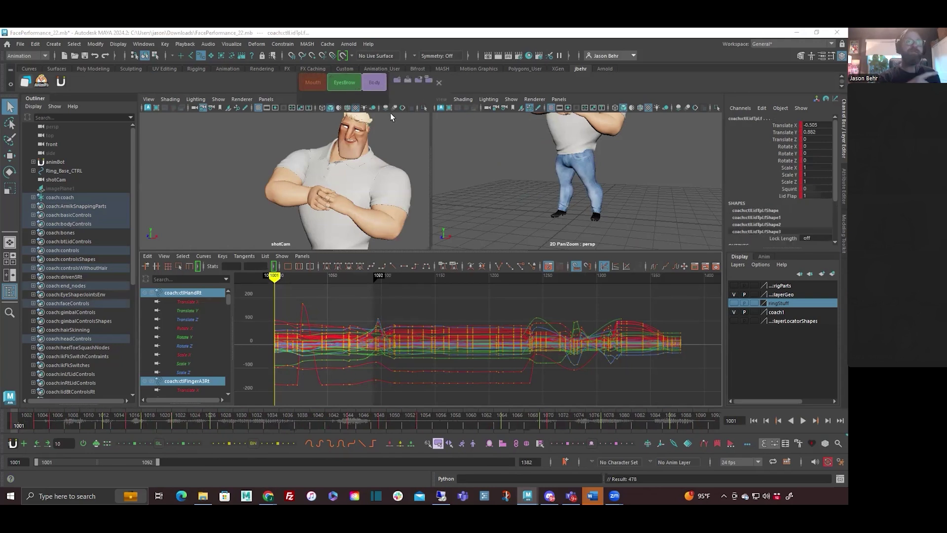
key(space)
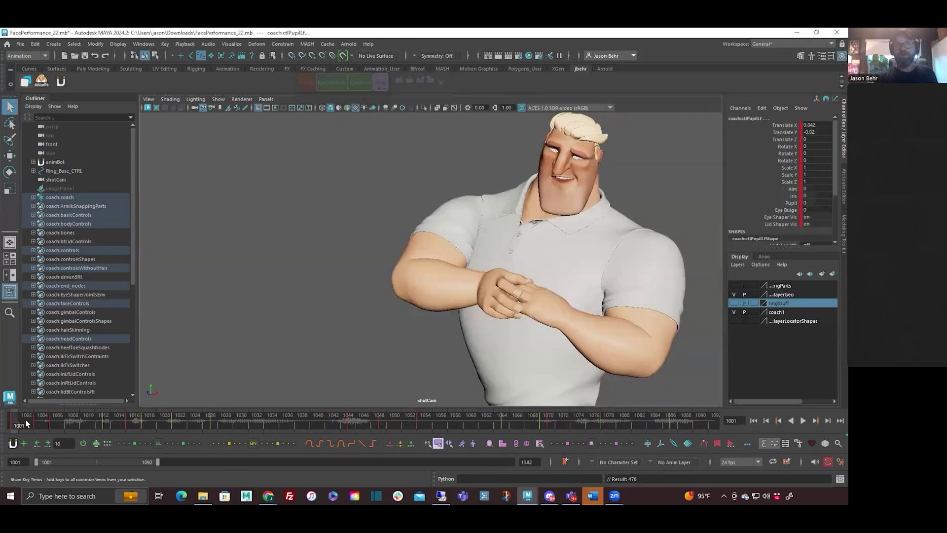
drag(26, 421, 120, 415)
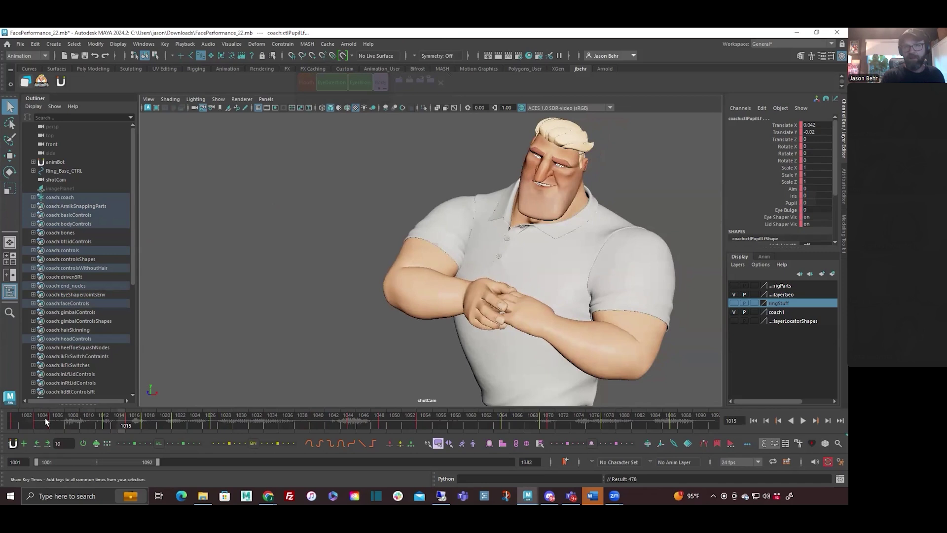
drag(45, 421, 15, 422)
Shorten the playback range to end at frame 1084 and play the shot.
drag(158, 463, 148, 462)
key(alt+v)
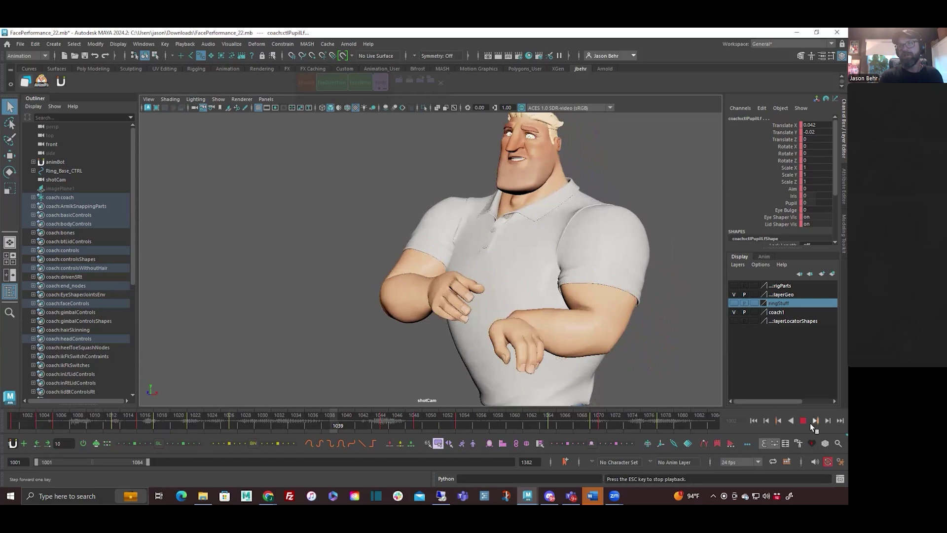
click(803, 423)
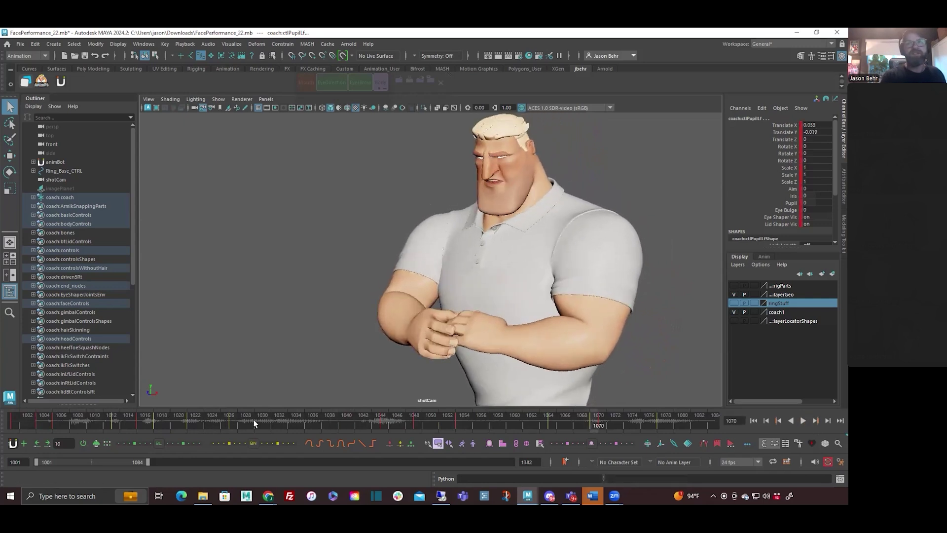
Scrub between frames 1005 and 1038 to examine how the arms and hands move between poses.
drag(253, 421, 328, 419)
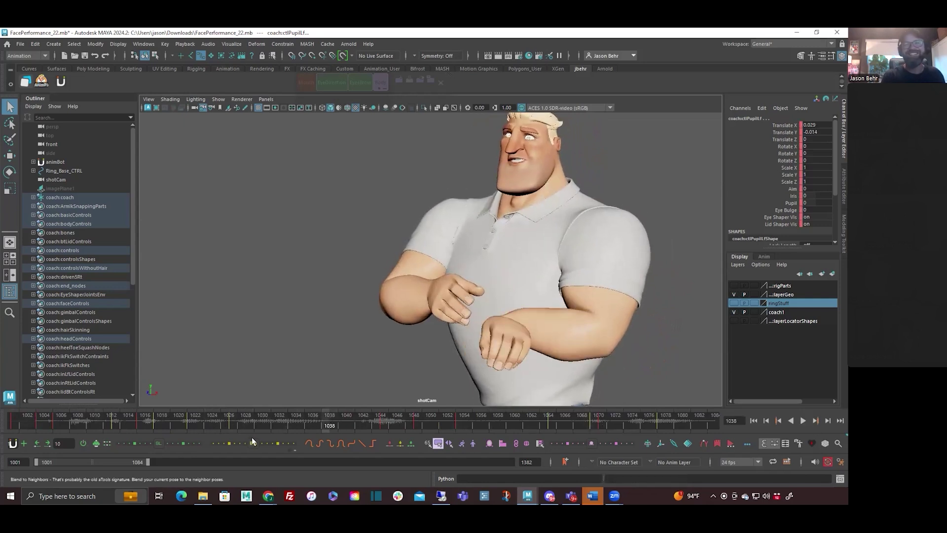
click(136, 423)
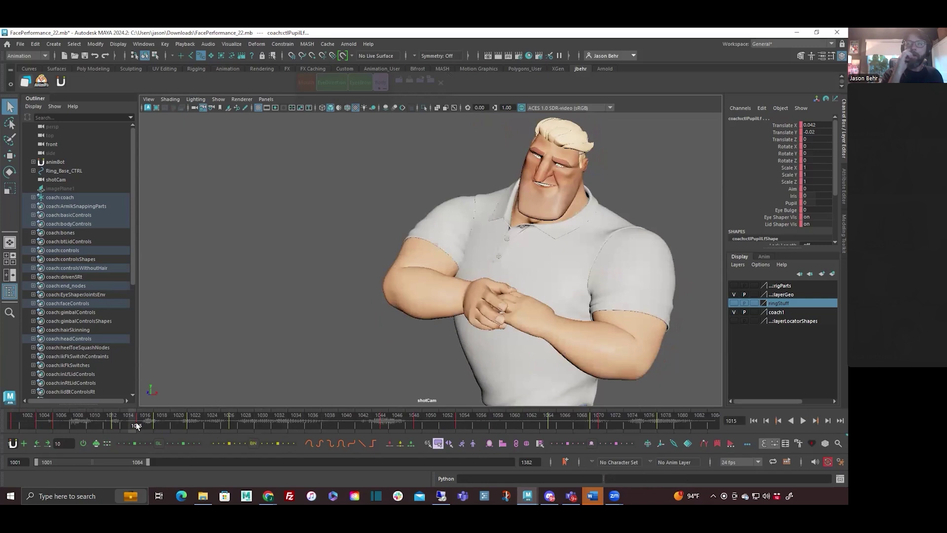
click(247, 418)
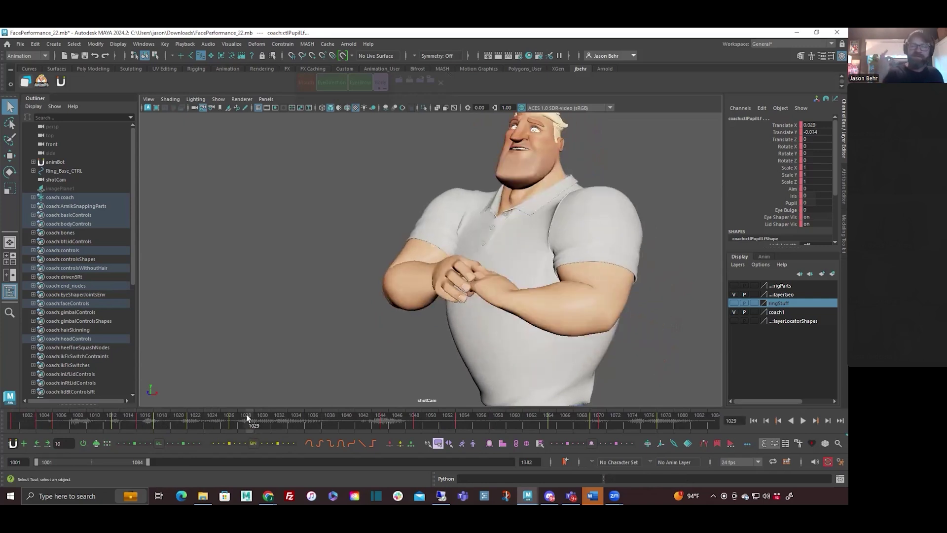
drag(246, 418, 298, 418)
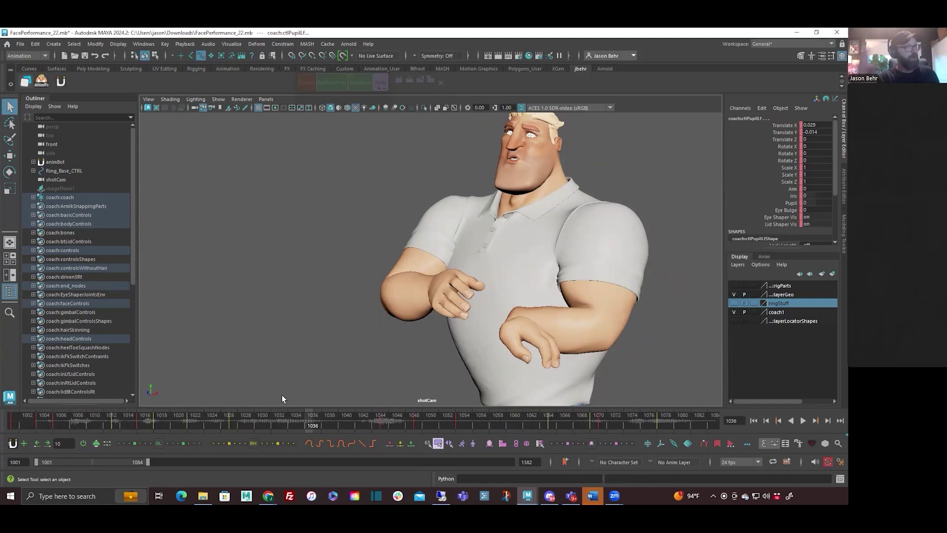
click(52, 420)
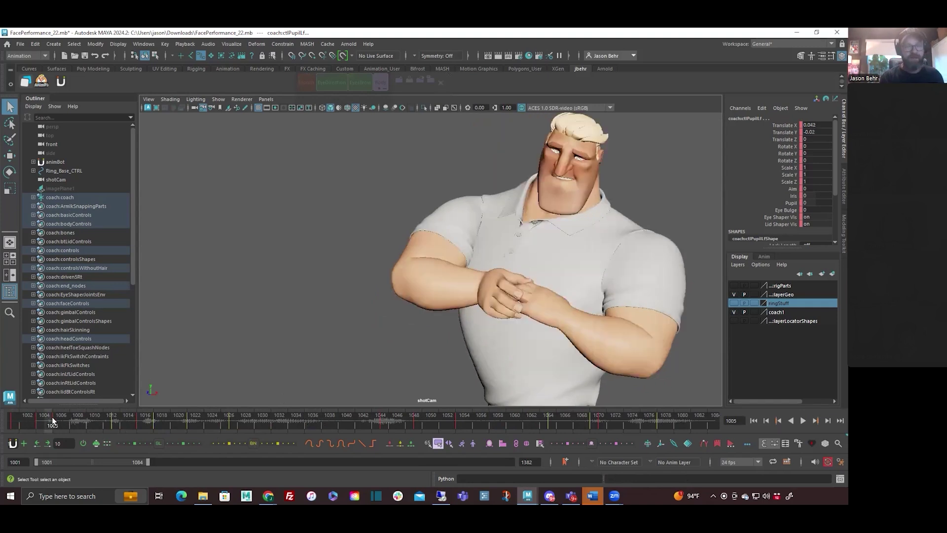
click(78, 422)
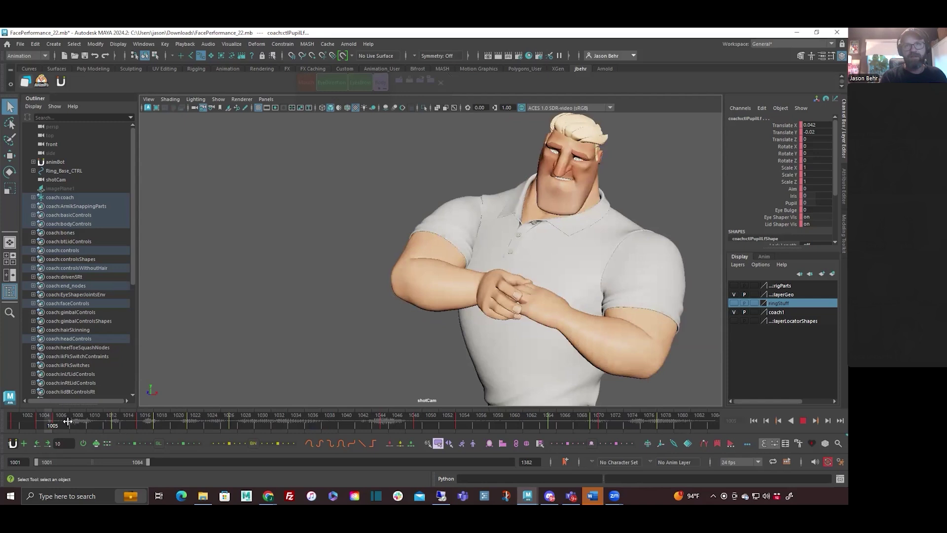
drag(79, 421, 214, 418)
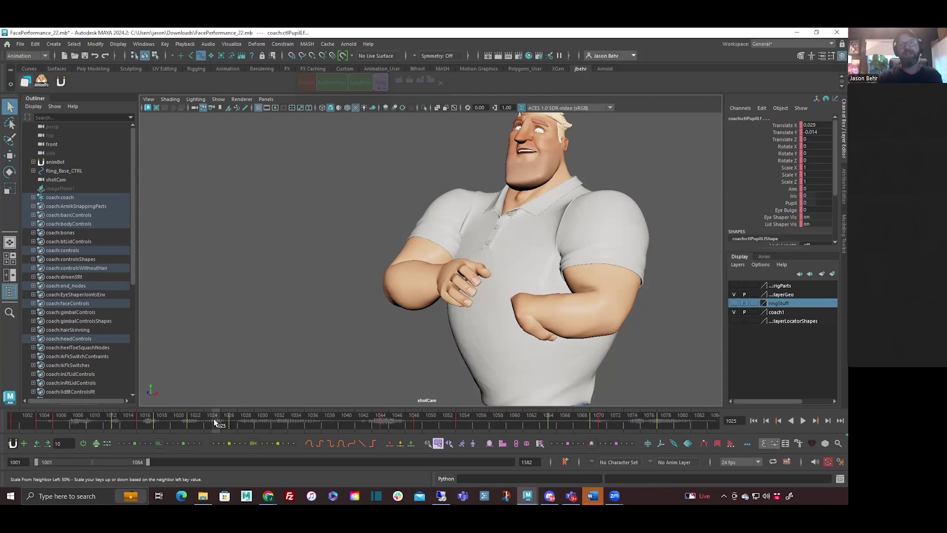
Play the shot from its opening keys to review the arm motion in real time.
click(37, 421)
key(period)
key(period)
key(alt+v)
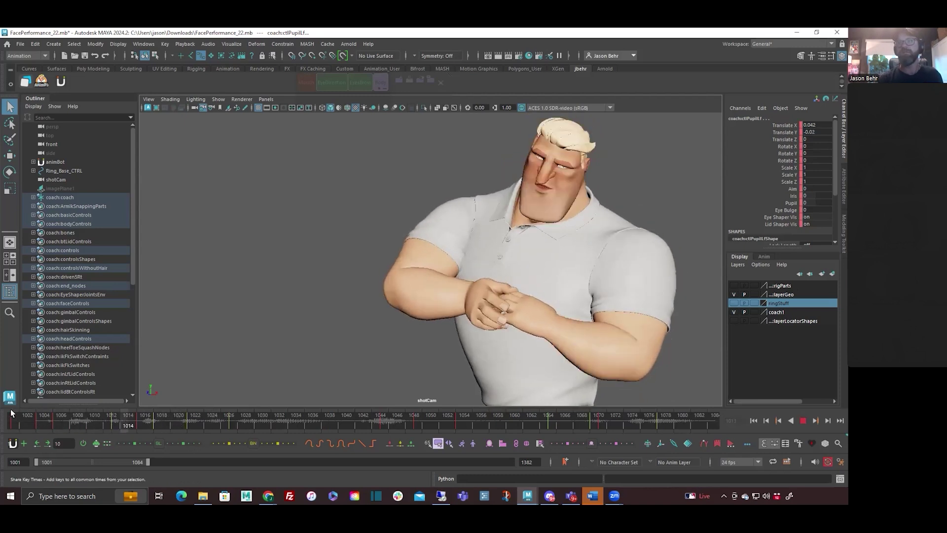
click(802, 420)
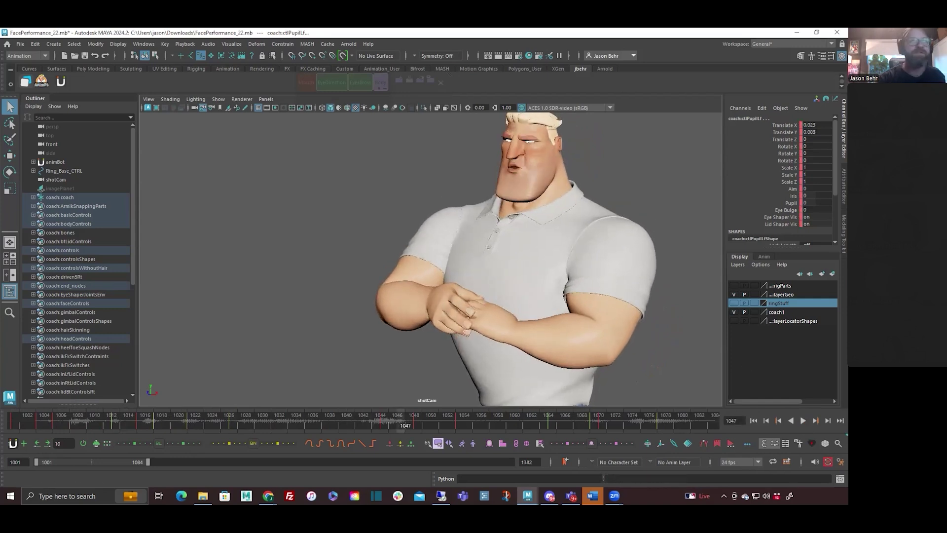
Apply the Euler filter to the Rotate X, Y and Z curves of ctlArmIkLf and play back the arm motion.
click(578, 236)
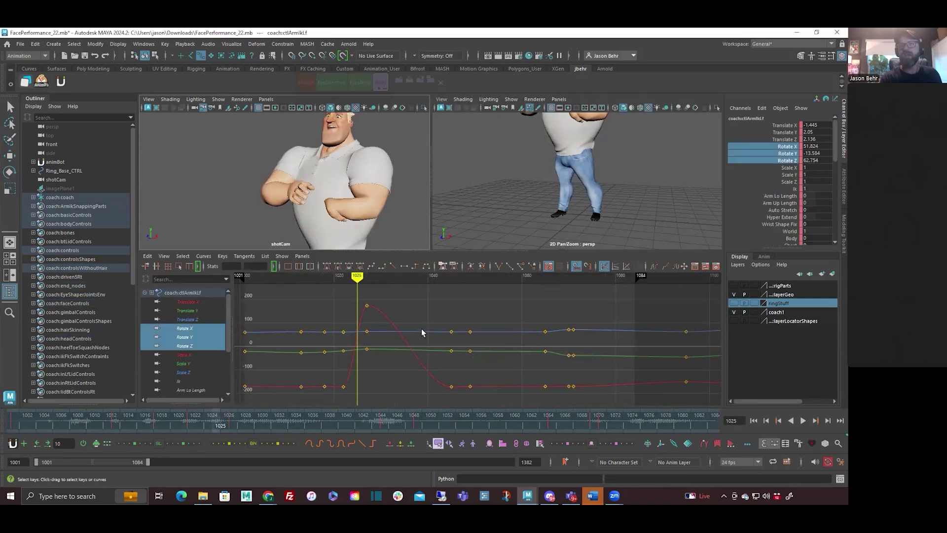
drag(415, 313, 431, 377)
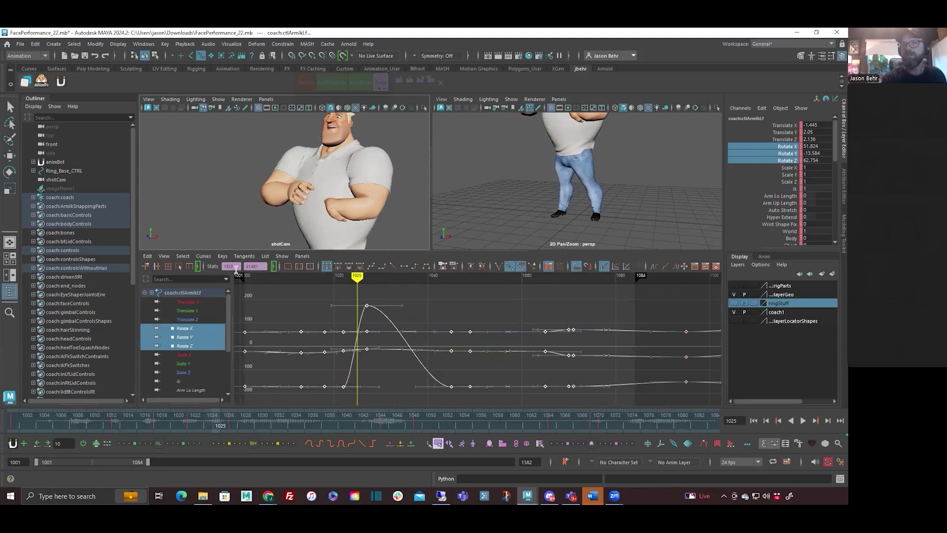
click(204, 255)
click(231, 407)
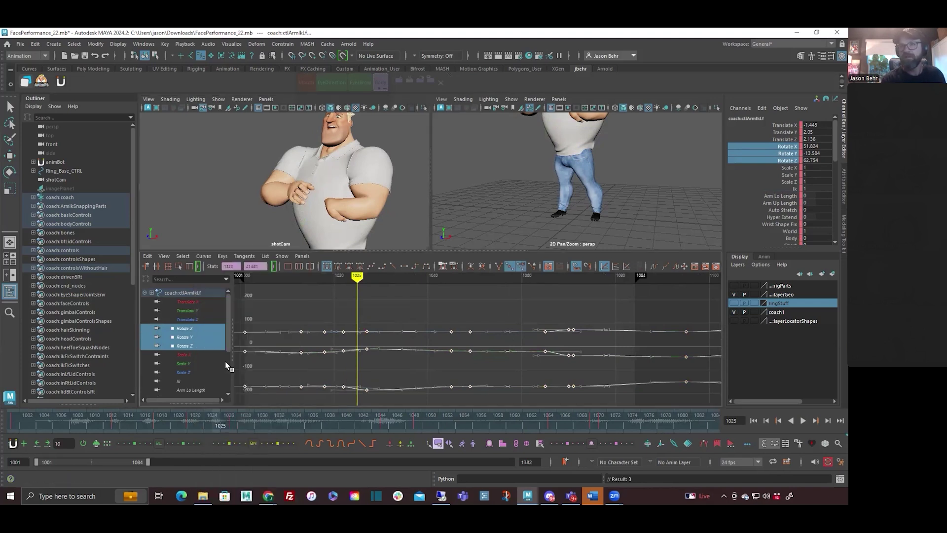
key(a)
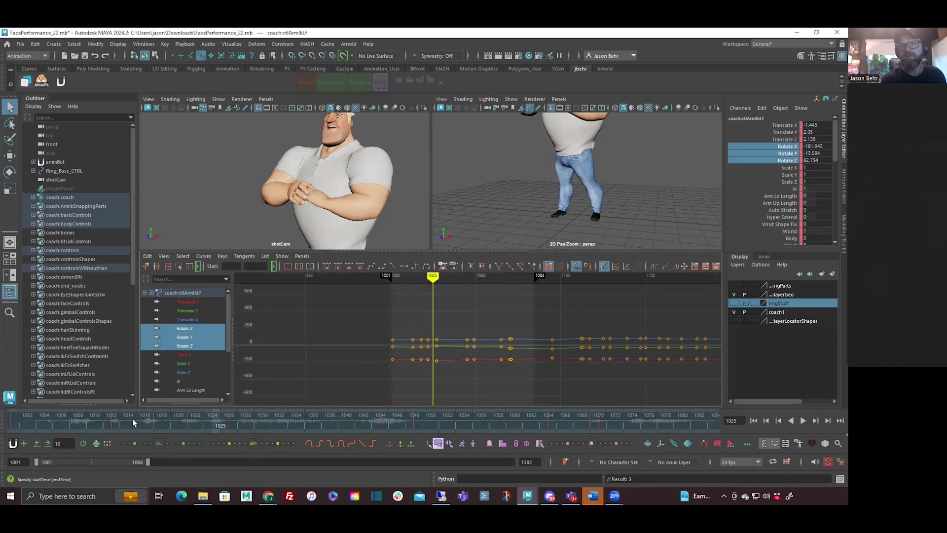
key(alt+v)
key(alt+v)
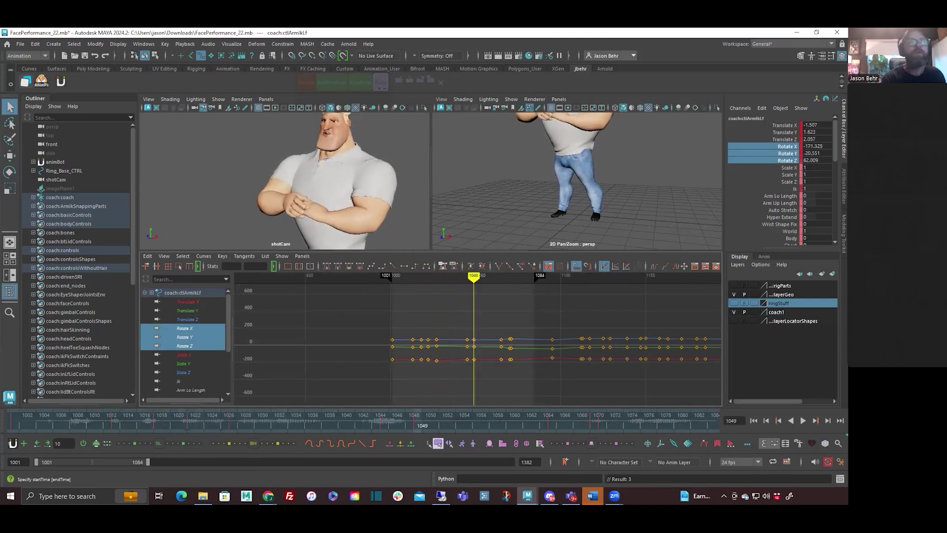
Clear the arm selection and select the Body, EyesBrow and EyeDirection control sets.
click(404, 143)
click(385, 83)
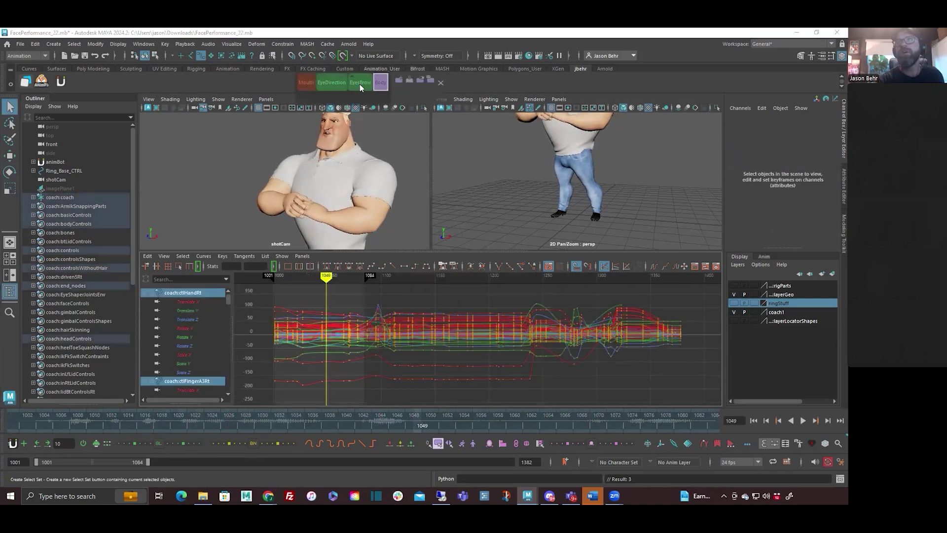
click(360, 83)
click(333, 82)
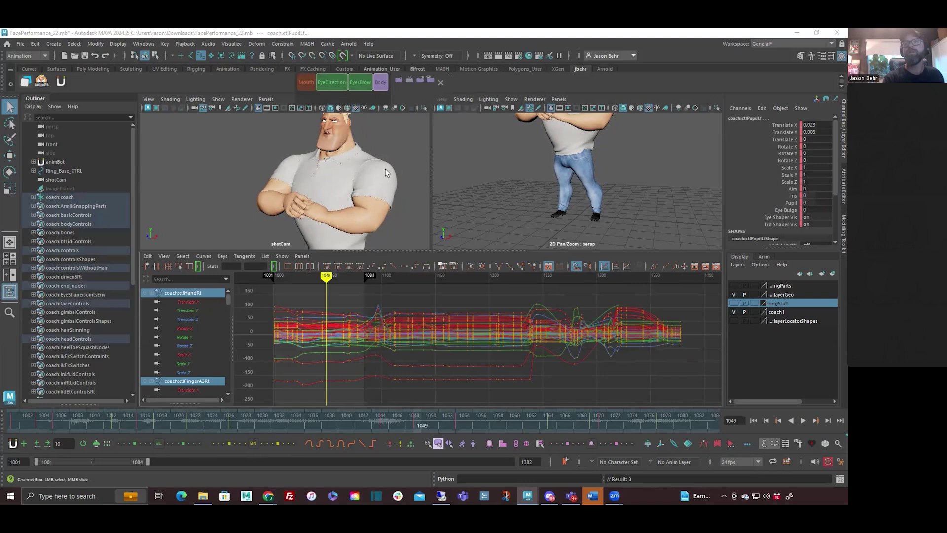
Play and scrub frames 1001 to 1015 in the enlarged shotCam view to examine the opening head move, and return to frame 1001.
key(space)
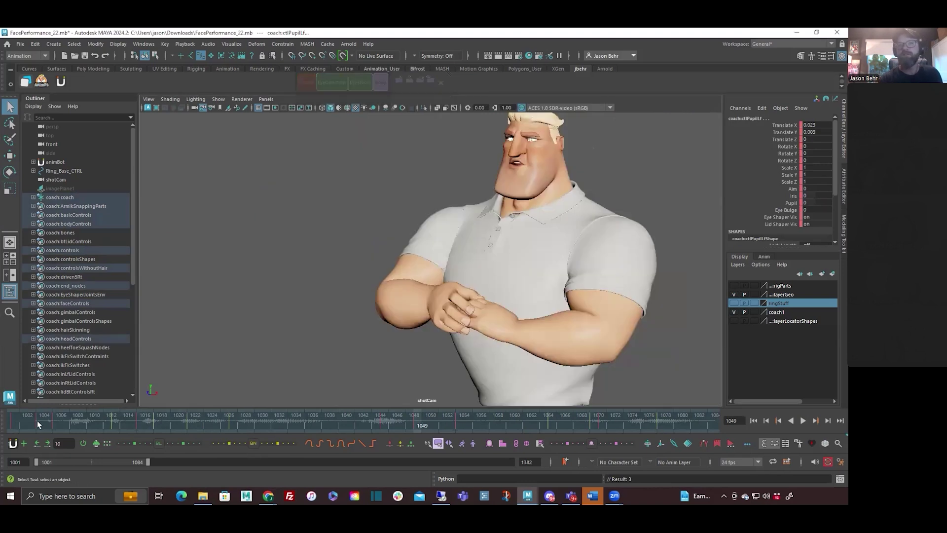
click(37, 420)
key(alt+v)
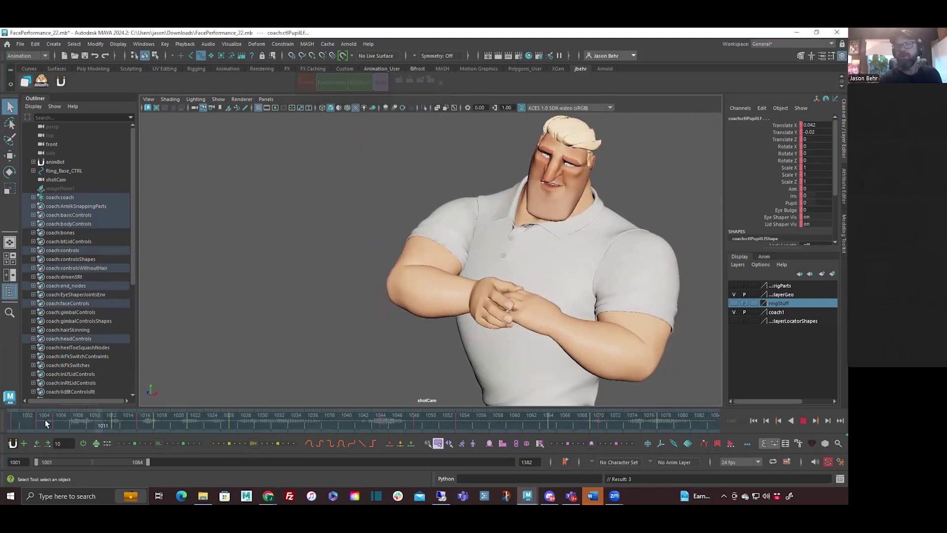
mouse_move(72, 421)
mouse_down()
mouse_move(57, 420)
mouse_move(92, 420)
mouse_move(54, 424)
mouse_up()
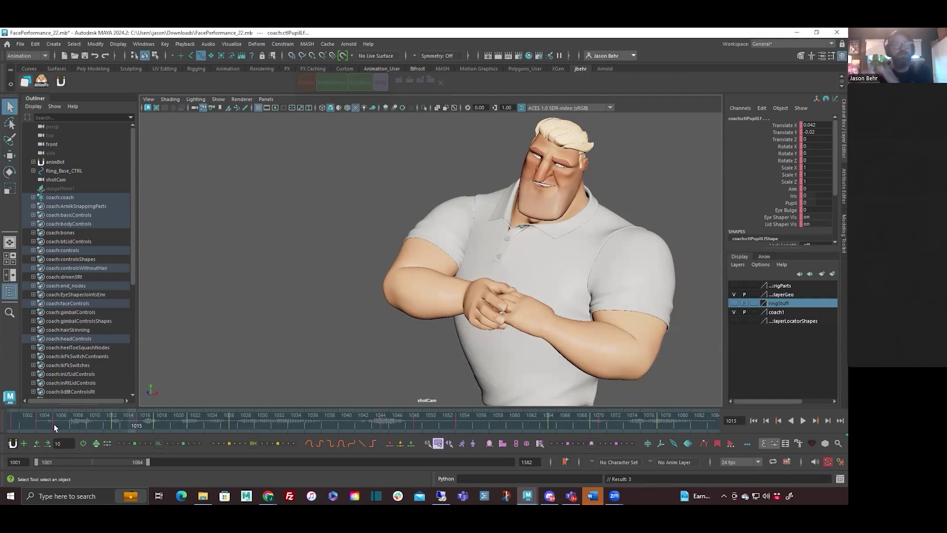
drag(55, 424, 135, 411)
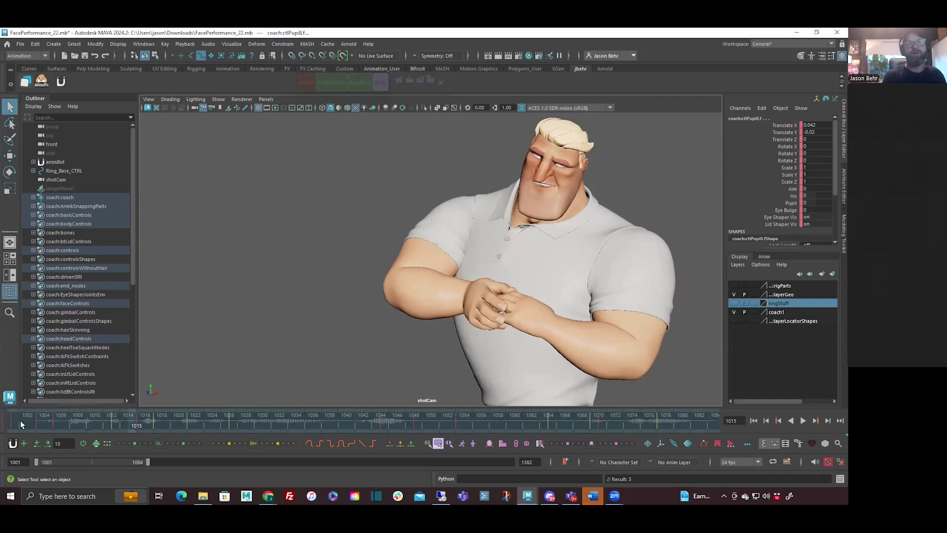
mouse_move(20, 422)
mouse_down()
mouse_move(56, 419)
mouse_move(12, 421)
mouse_move(134, 412)
mouse_move(34, 420)
mouse_move(74, 421)
mouse_up()
key(alt+v)
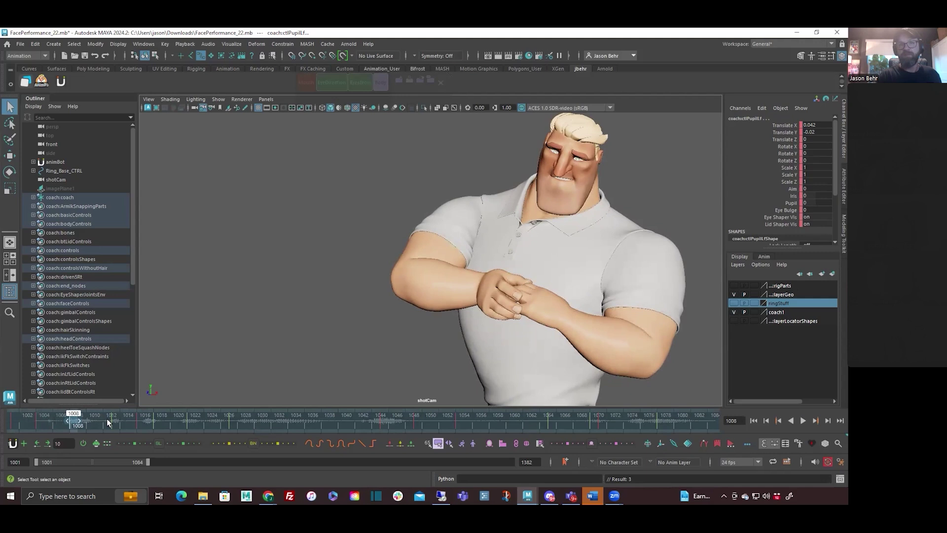
key(ctrl+z)
key(ctrl+z)
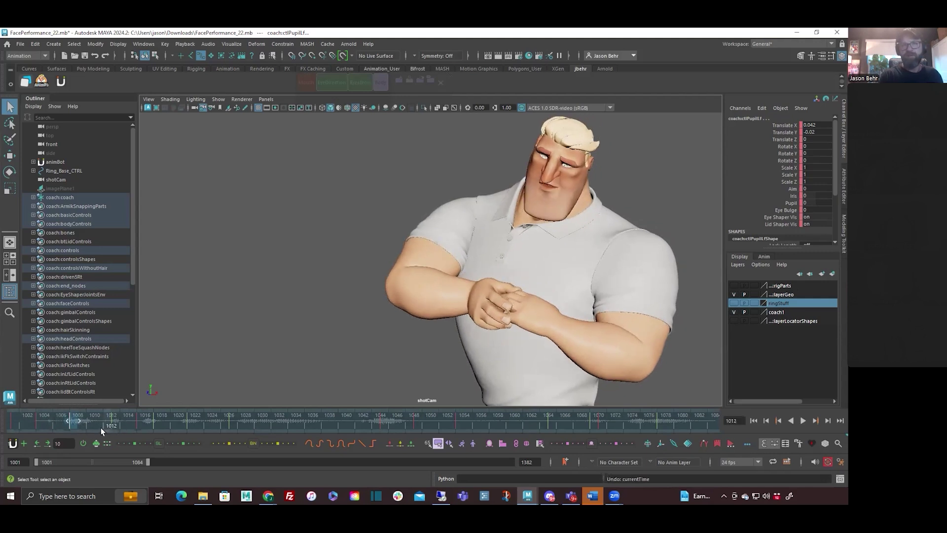
drag(87, 422, 56, 422)
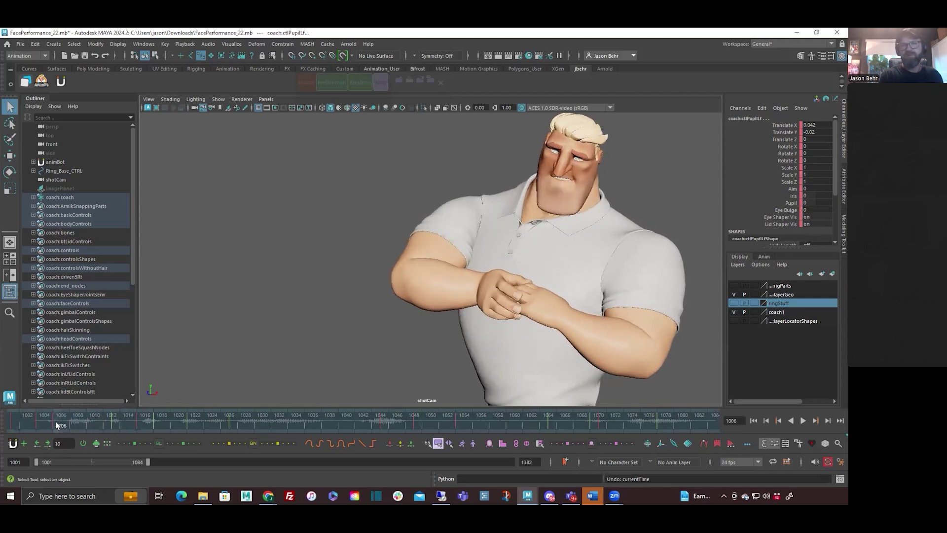
key(alt+v)
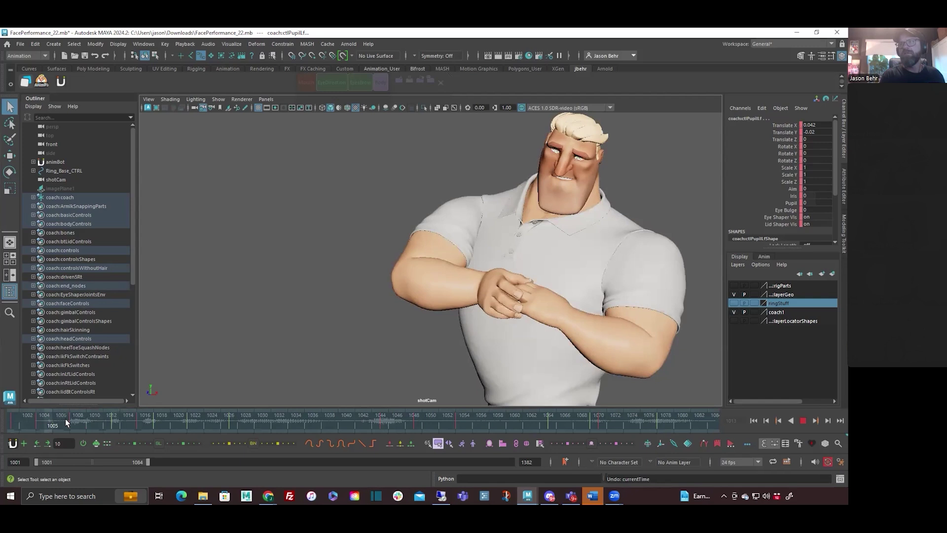
click(753, 420)
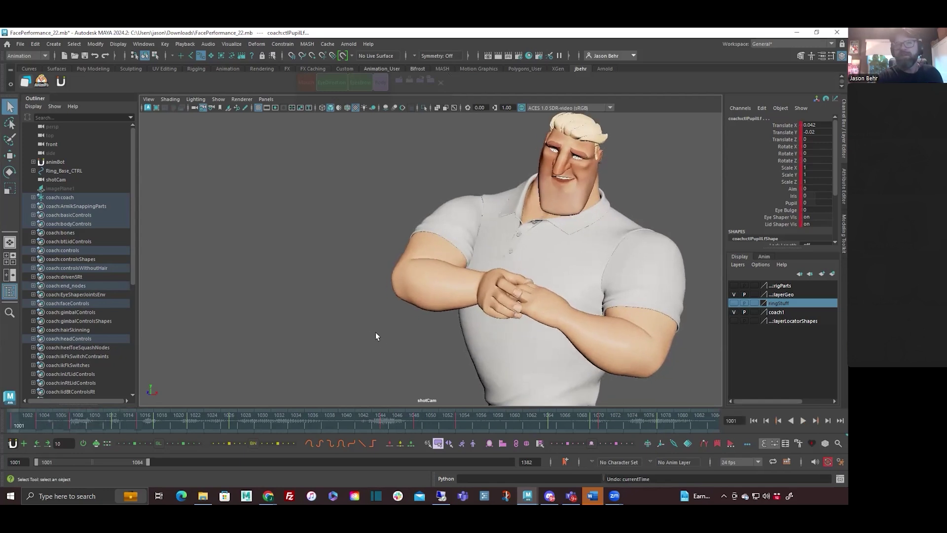
Magnify the opening keys in the Graph Editor, go to frame 1006 and select the Body control set.
key(space)
alt+middle_drag(384, 345, 562, 367)
alt+right_drag(493, 366, 545, 363)
alt+middle_drag(471, 359, 512, 360)
key(period)
key(period)
key(period)
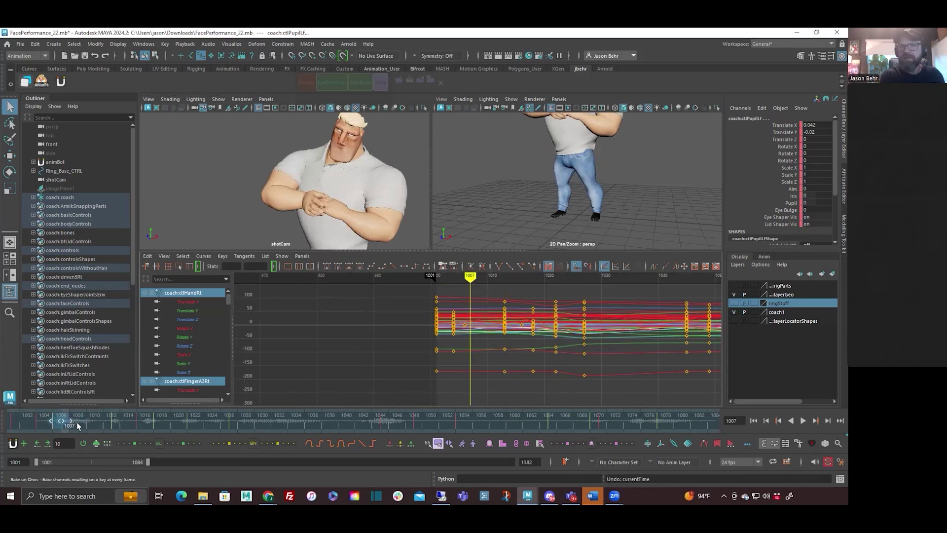
drag(97, 424, 65, 429)
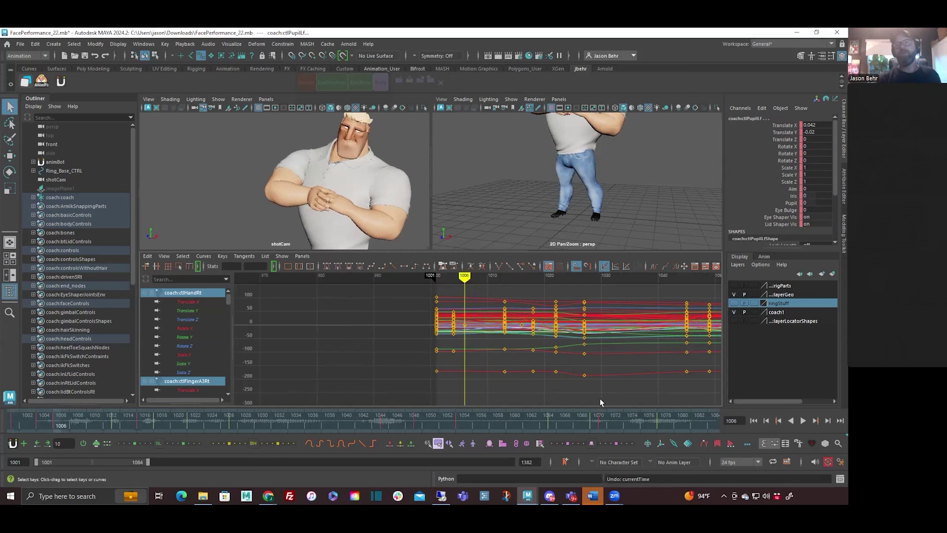
click(382, 82)
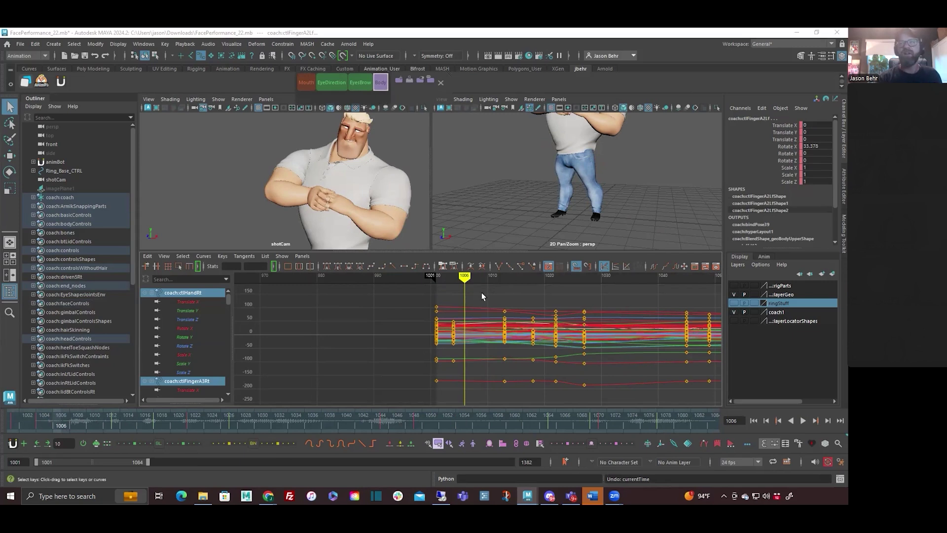
Examine the Body control curves in the Graph Editor between frame 1006 and about frame 1050.
alt+middle_drag(505, 299, 468, 326)
mouse_move(503, 311)
alt+shift+right_down()
mouse_move(462, 318)
mouse_move(576, 324)
mouse_move(589, 315)
mouse_move(557, 309)
alt+shift+right_up()
scroll(551, 306, up, 2)
alt+middle_drag(546, 305, 319, 327)
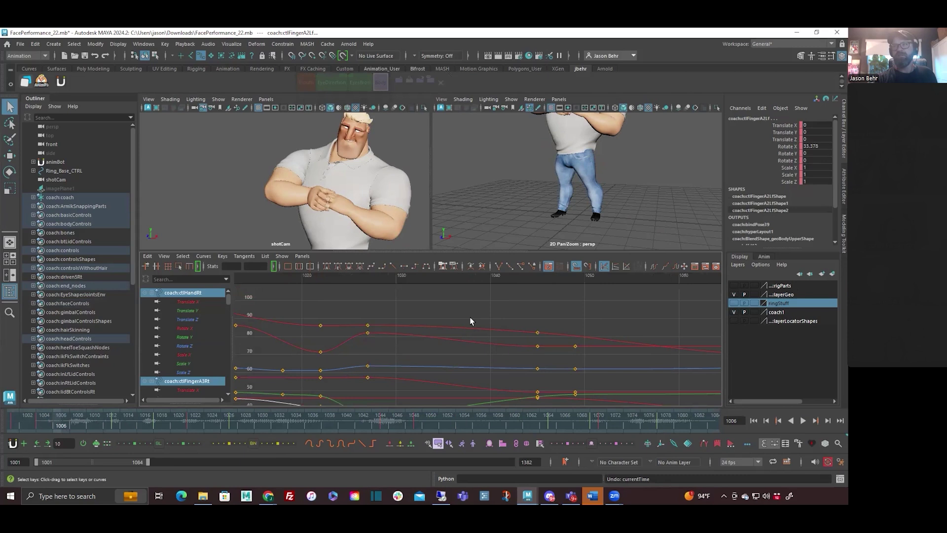
alt+middle_drag(479, 323, 555, 309)
alt+middle_drag(546, 345, 548, 309)
alt+middle_drag(496, 340, 501, 303)
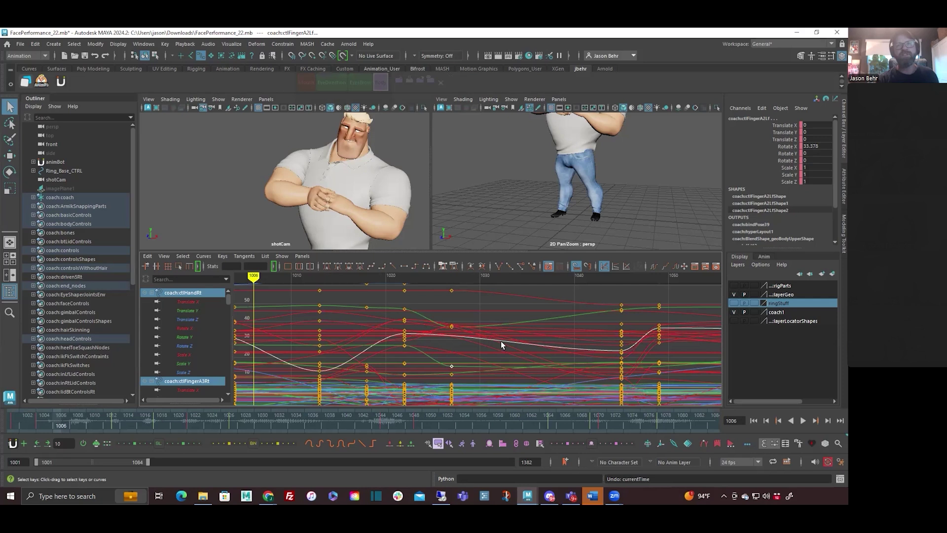
Undo the Body-only control selection and check the opening poses between frames 1001 and 1006.
key(ctrl+z)
key(ctrl+z)
click(31, 422)
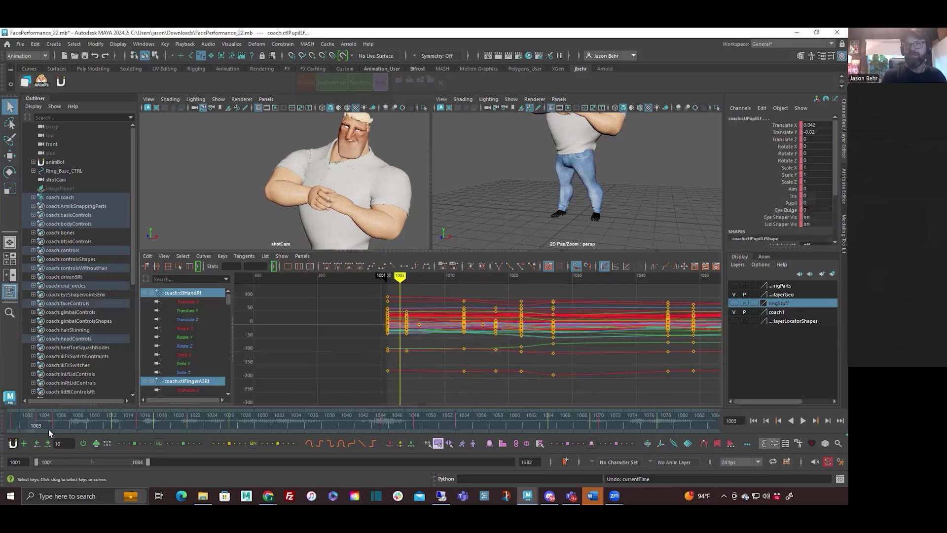
click(46, 424)
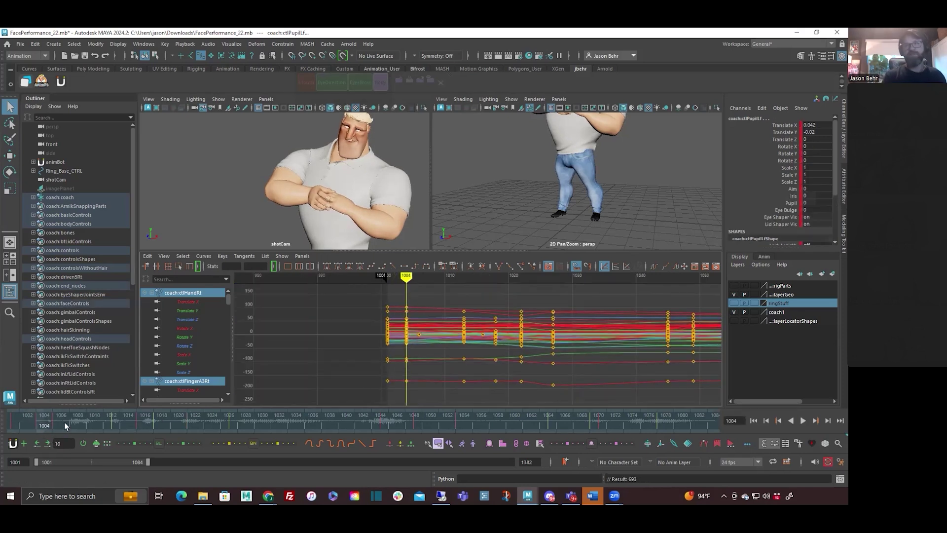
drag(16, 419, 52, 418)
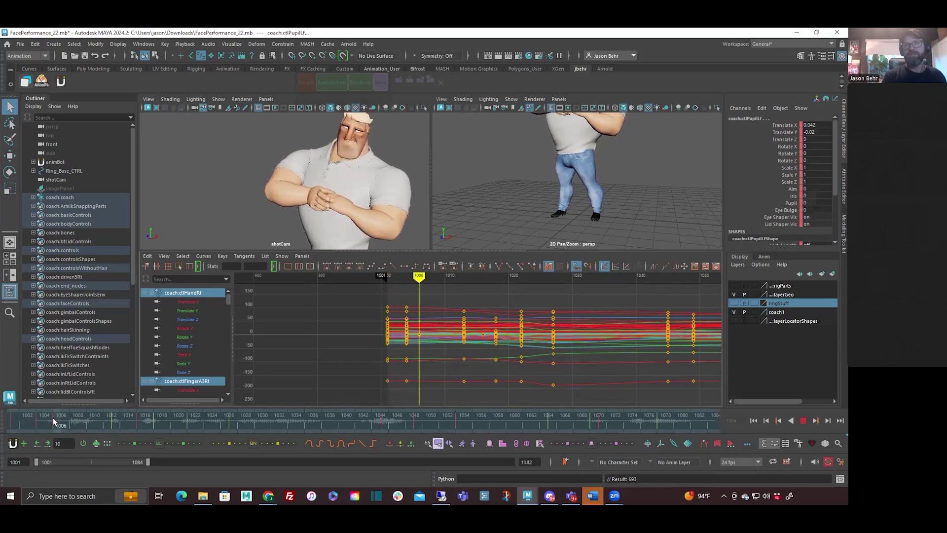
Open the Animation category of the Preferences and save the preferences.
click(145, 44)
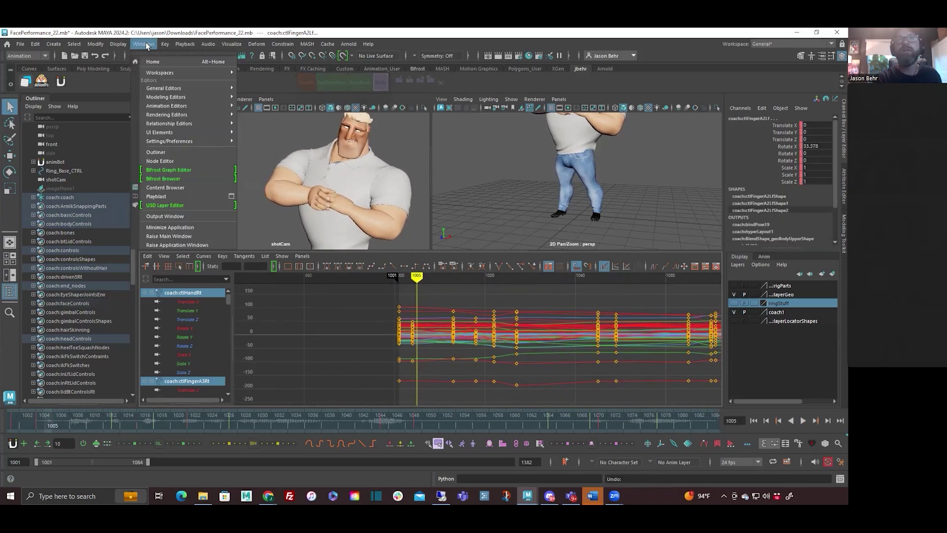
mouse_move(183, 140)
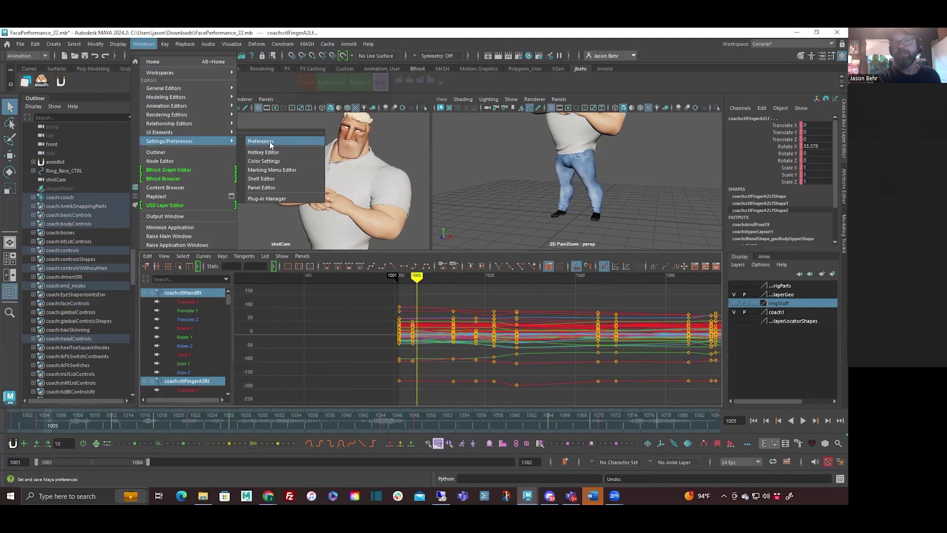
click(269, 141)
click(191, 233)
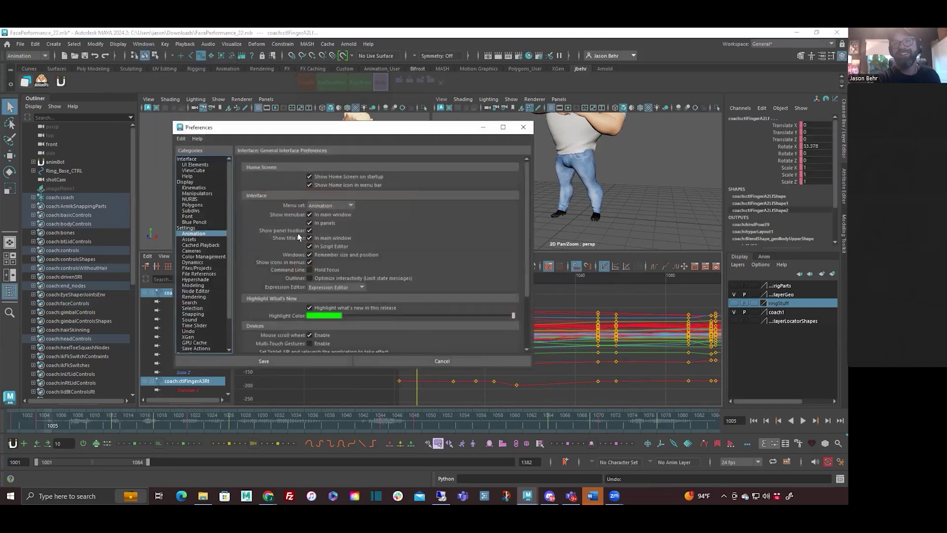
click(265, 362)
Play and scrub frames 1001 to 1005 to examine the start of the head move, ending on frame 1004.
click(44, 419)
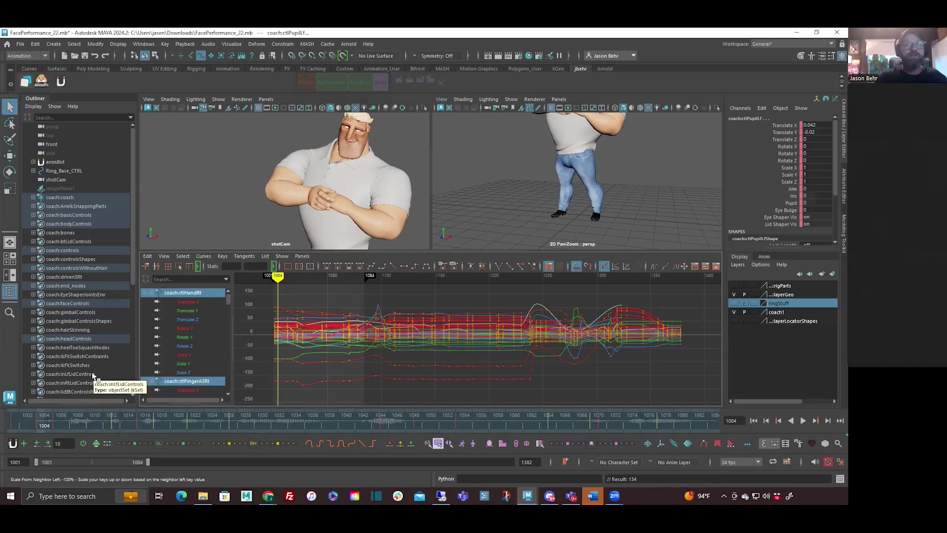
key(alt+v)
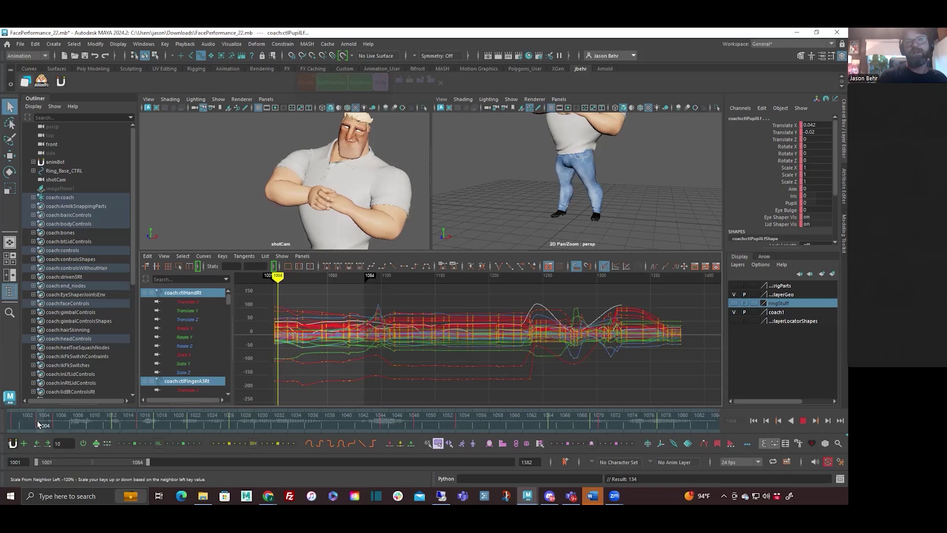
key(alt+v)
key(alt+shift+v)
key(alt+v)
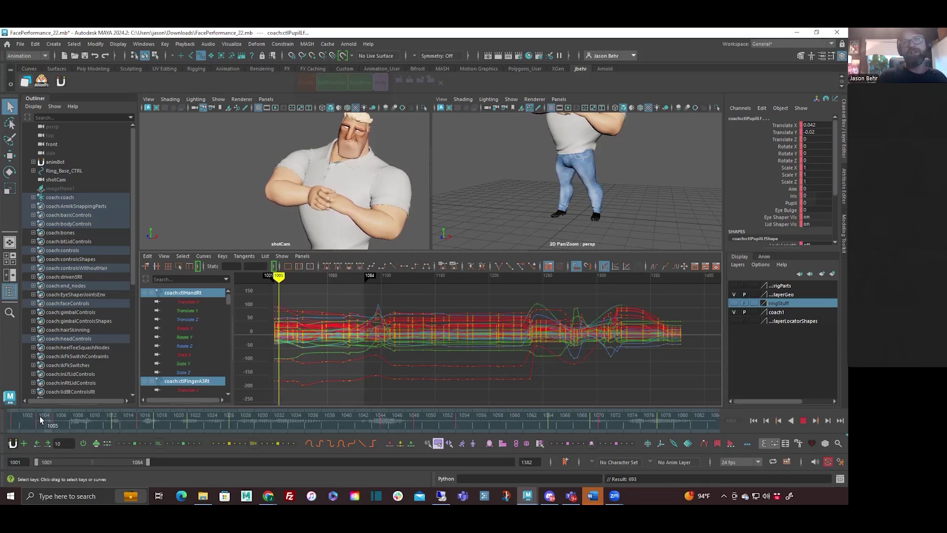
drag(15, 419, 42, 425)
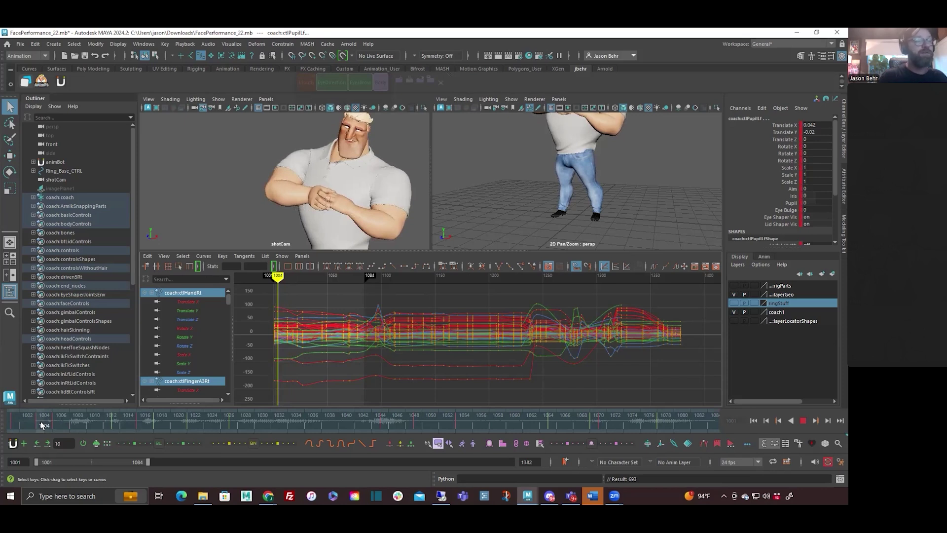
drag(42, 425, 37, 427)
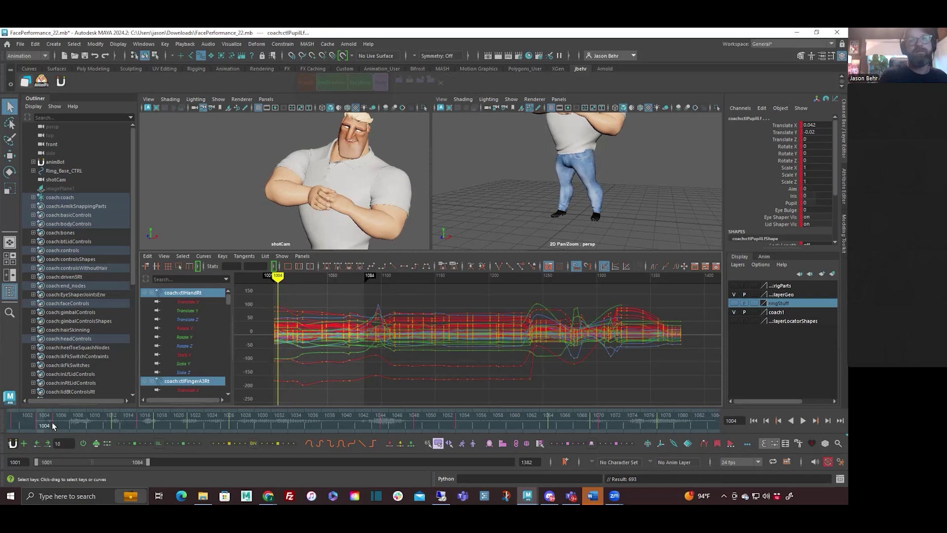
Step through the head move from frame 1004 to frame 1013 to examine its pose changes.
key(alt+period)
key(alt+period)
key(alt+period)
key(alt+period)
key(alt+period)
key(alt+period)
key(alt+period)
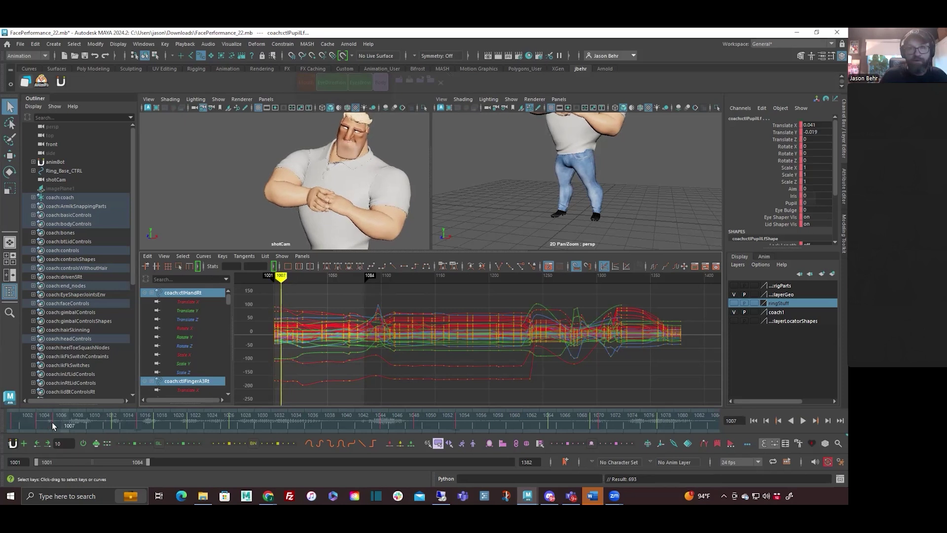
key(period)
key(period)
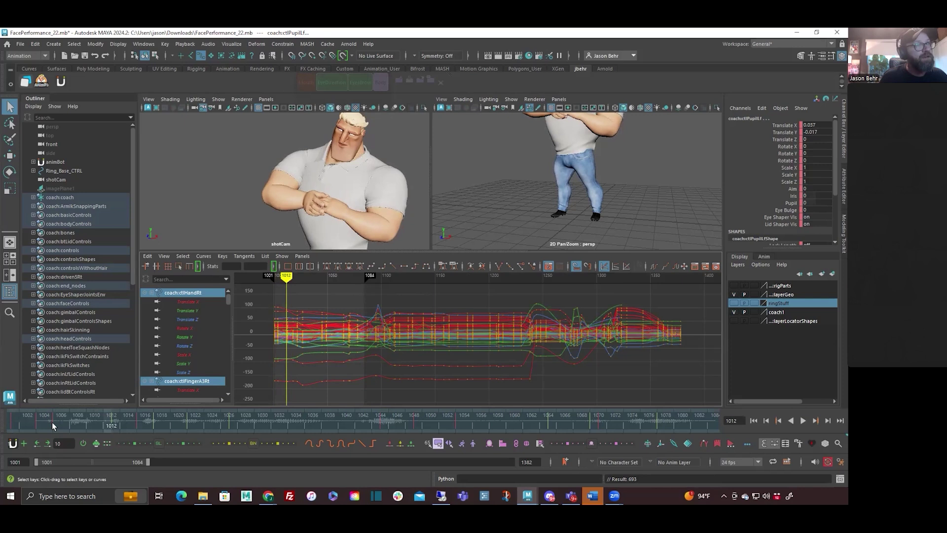
key(period)
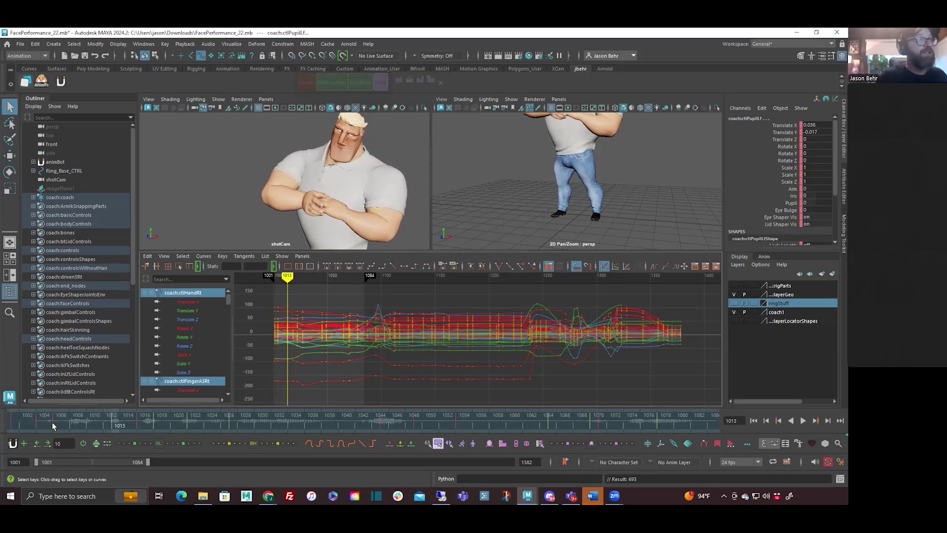
Move the opening keys at frames 1004 and 1006 to frames 1007 and 1009.
click(40, 420)
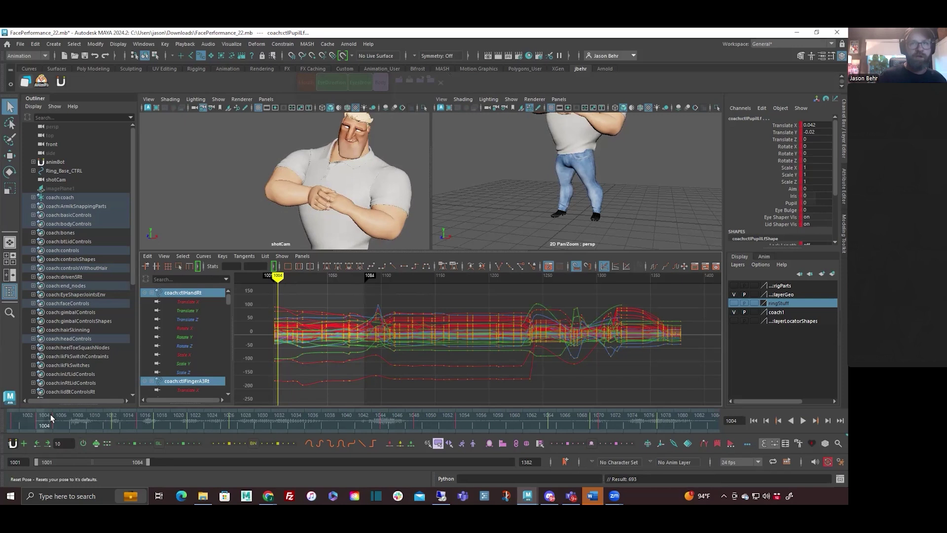
mouse_move(40, 420)
shift+mouse_down()
mouse_move(161, 417)
mouse_move(15, 420)
shift+mouse_up()
click(141, 421)
click(16, 422)
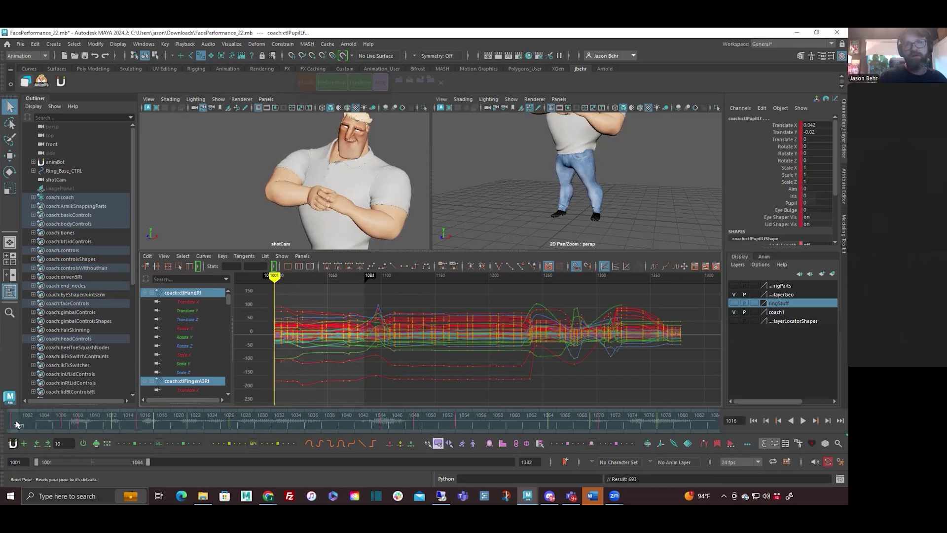
Play the shot from frame 1001 and scrub the first frames to review the retimed opening move.
key(alt+v)
click(804, 421)
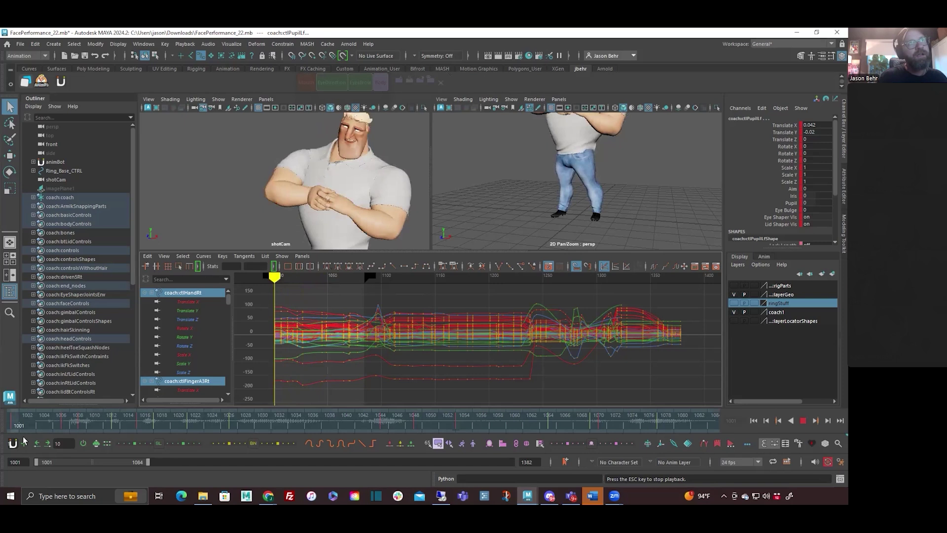
click(803, 420)
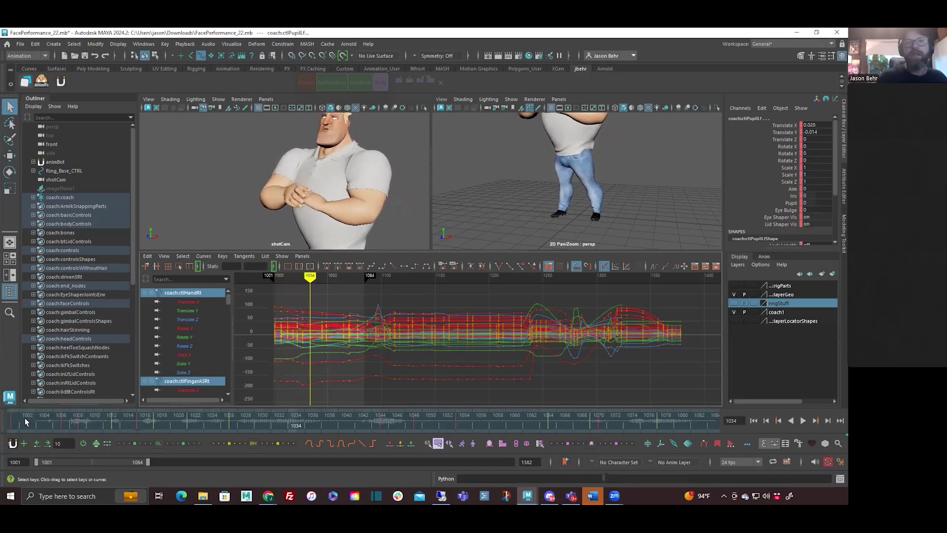
drag(25, 417, 65, 418)
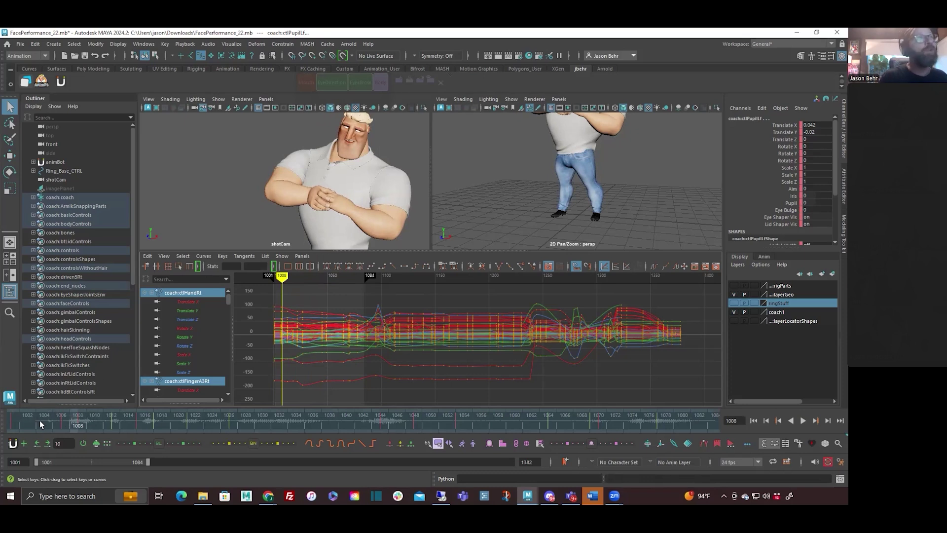
click(11, 424)
key(alt+v)
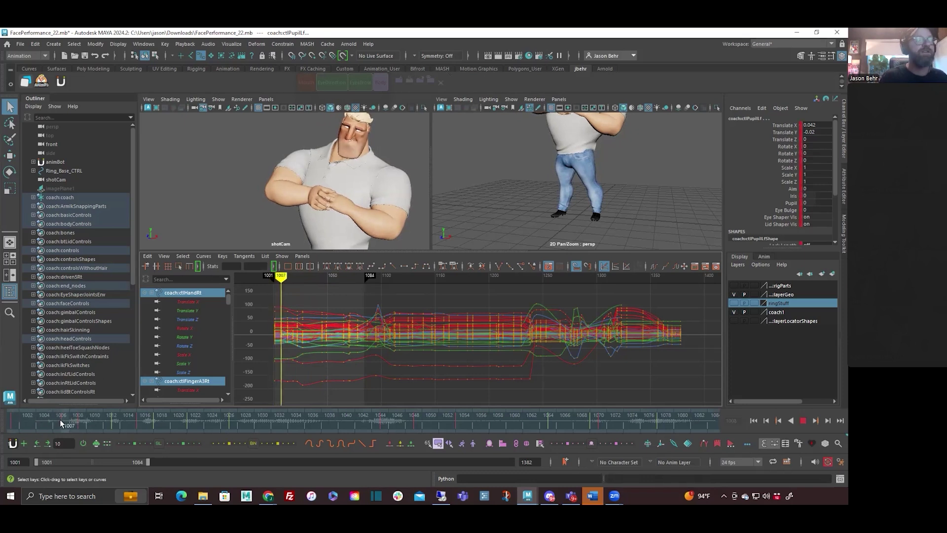
drag(60, 419, 37, 419)
click(753, 420)
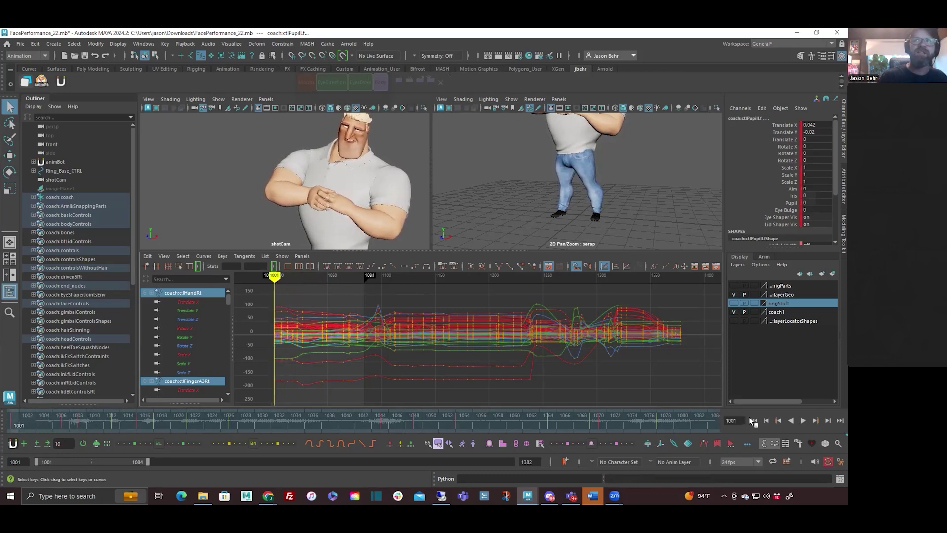
click(802, 420)
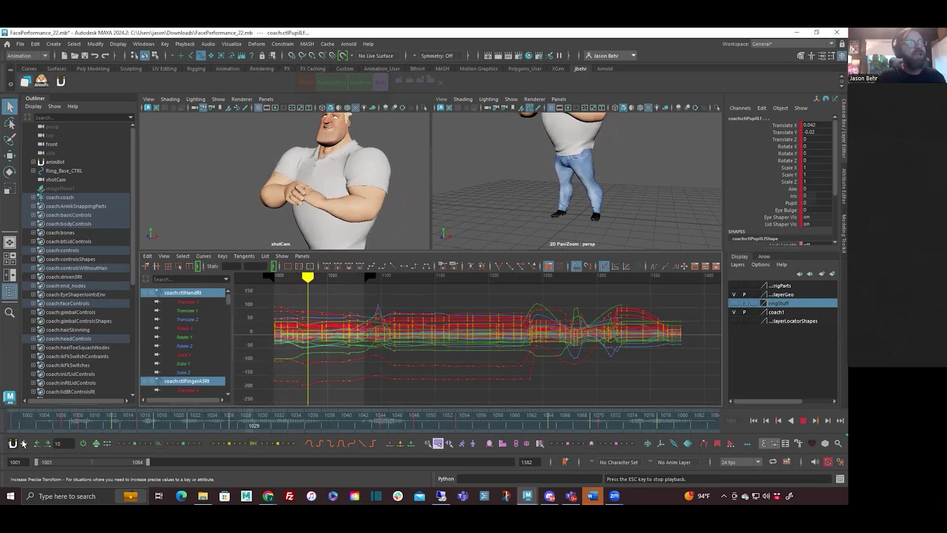
click(803, 421)
Scrub the move between frames 1006 and 1022 and play the shot to judge its timing.
drag(32, 417, 77, 413)
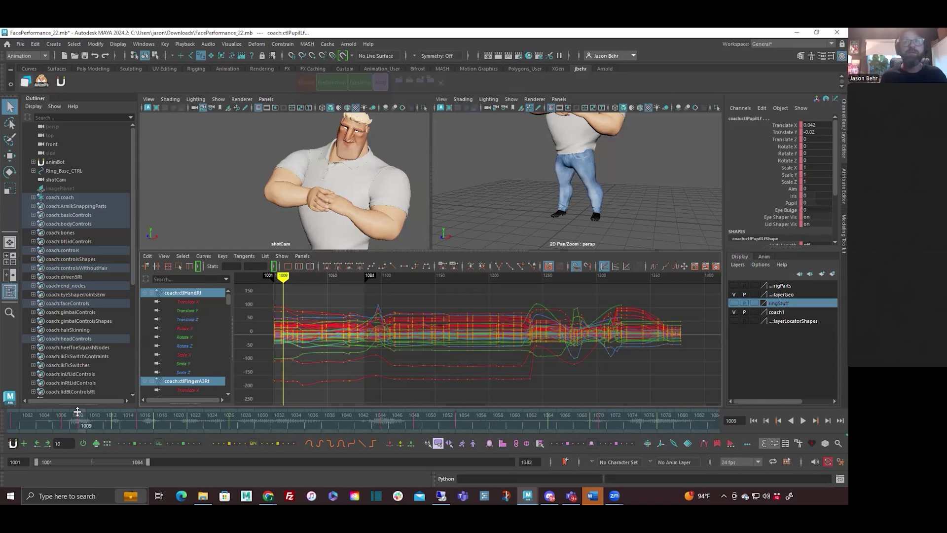
drag(52, 419, 98, 416)
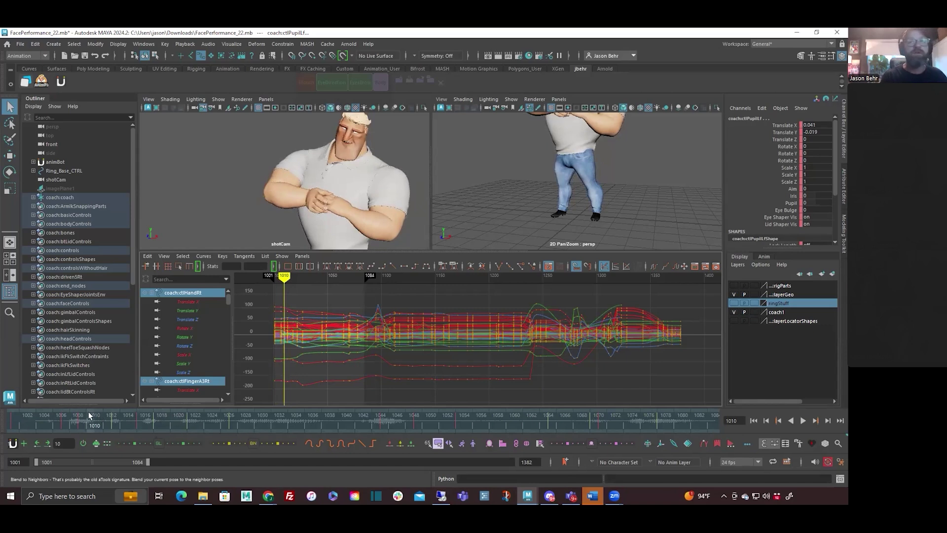
drag(56, 418, 91, 419)
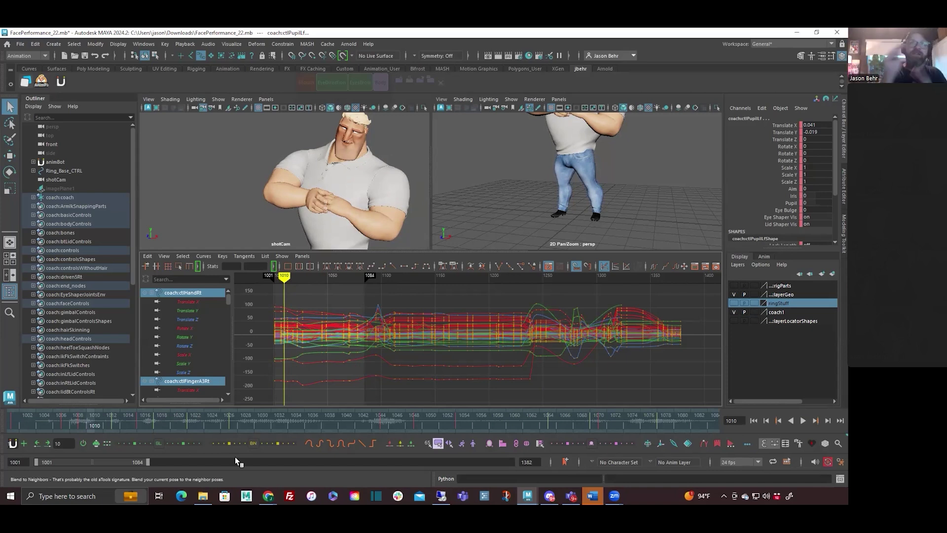
drag(74, 421, 195, 414)
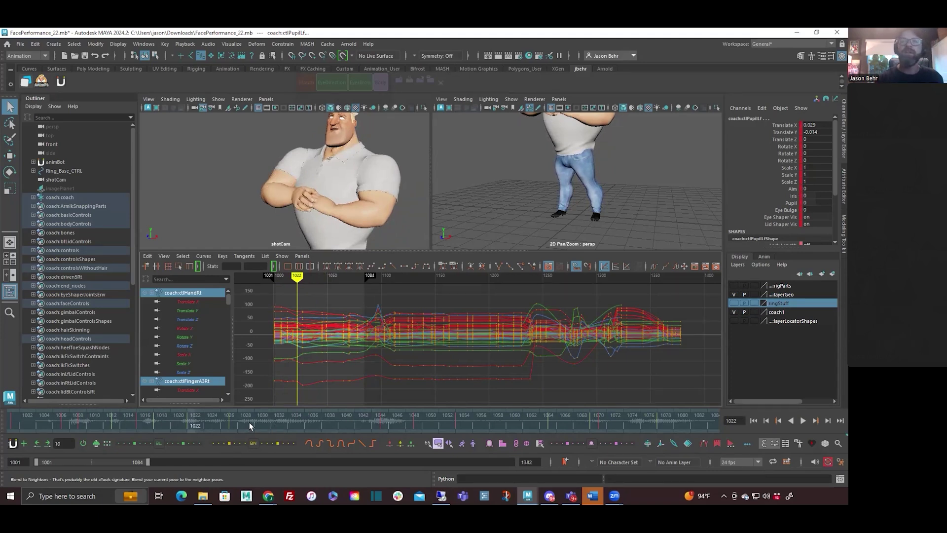
drag(249, 422, 154, 409)
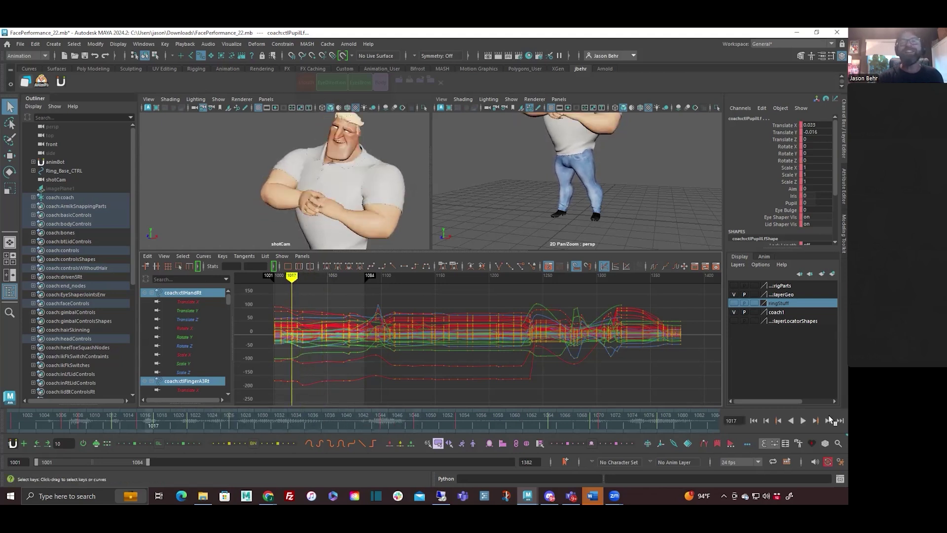
click(803, 421)
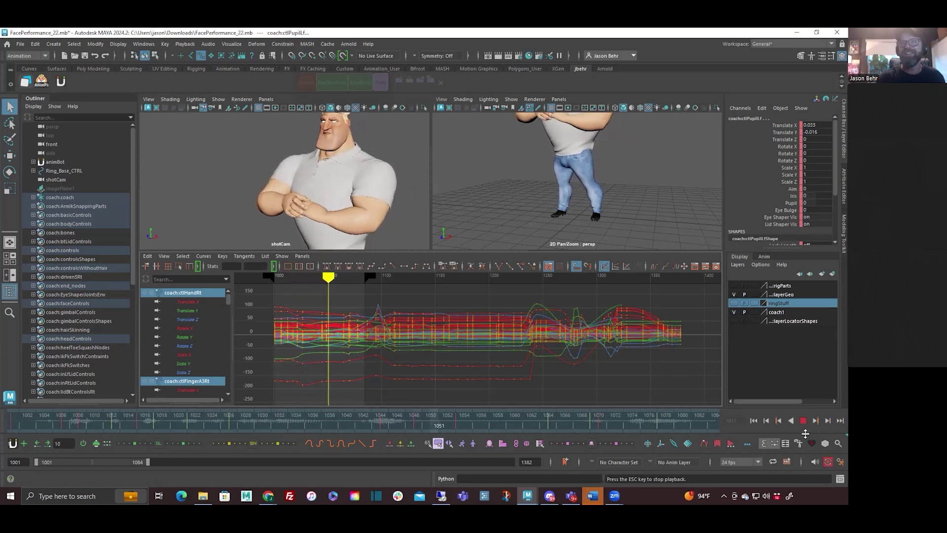
click(803, 420)
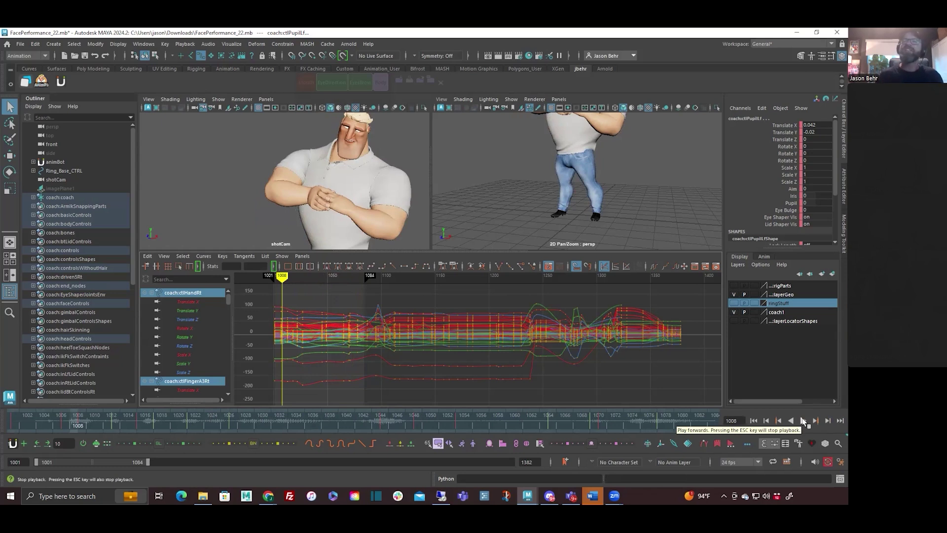
Compare the poses at frames 1025, 1027 and 1021, and stop on frame 1022.
click(220, 418)
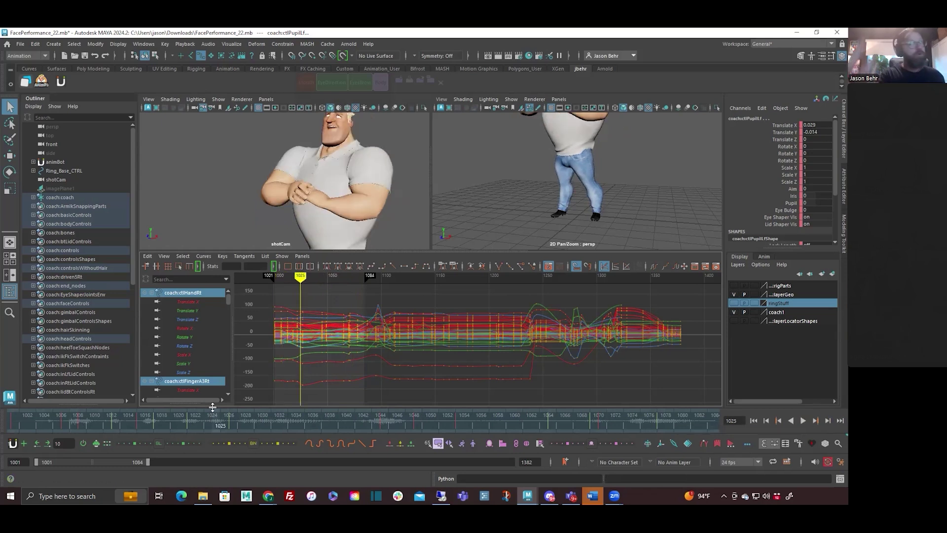
click(237, 418)
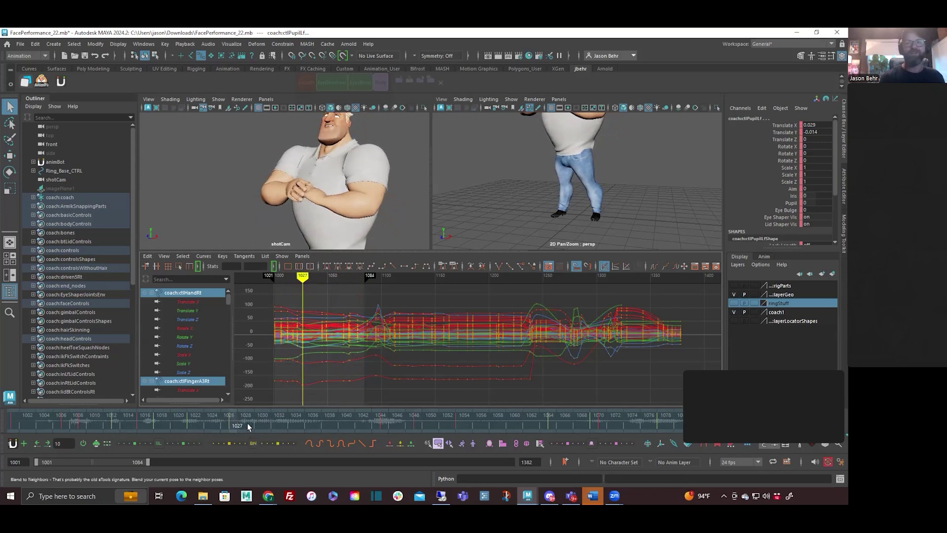
click(192, 418)
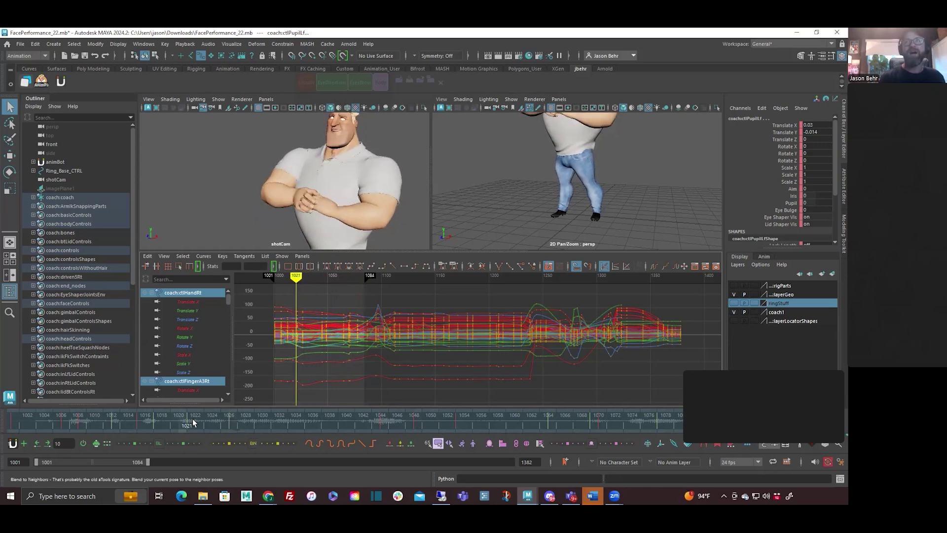
mouse_move(200, 416)
mouse_down()
mouse_move(230, 418)
mouse_move(166, 418)
mouse_move(188, 417)
mouse_up()
Examine the curves around the keys at frames 1022 and 1027 in the Graph Editor and compare their poses, stopping on frame 1027.
alt+middle_drag(321, 352, 465, 349)
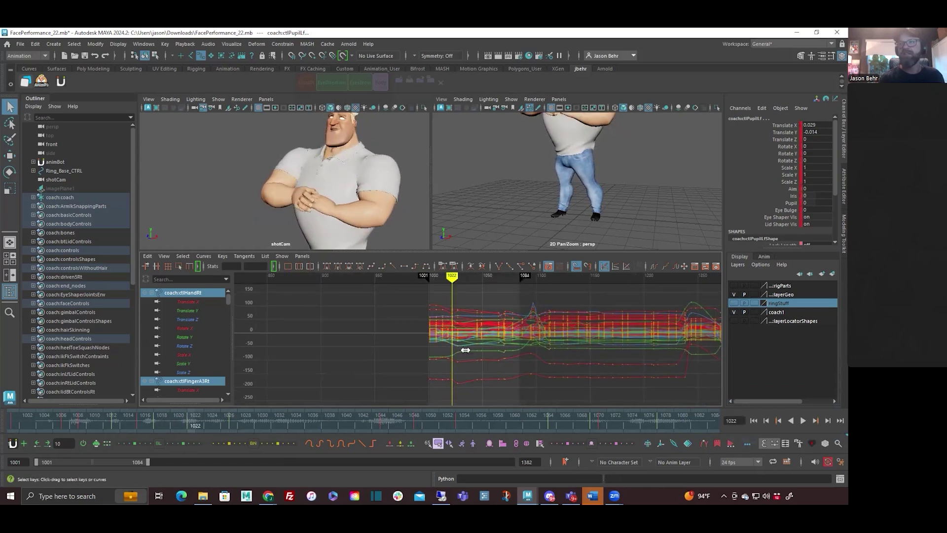
alt+shift+right_drag(465, 349, 477, 347)
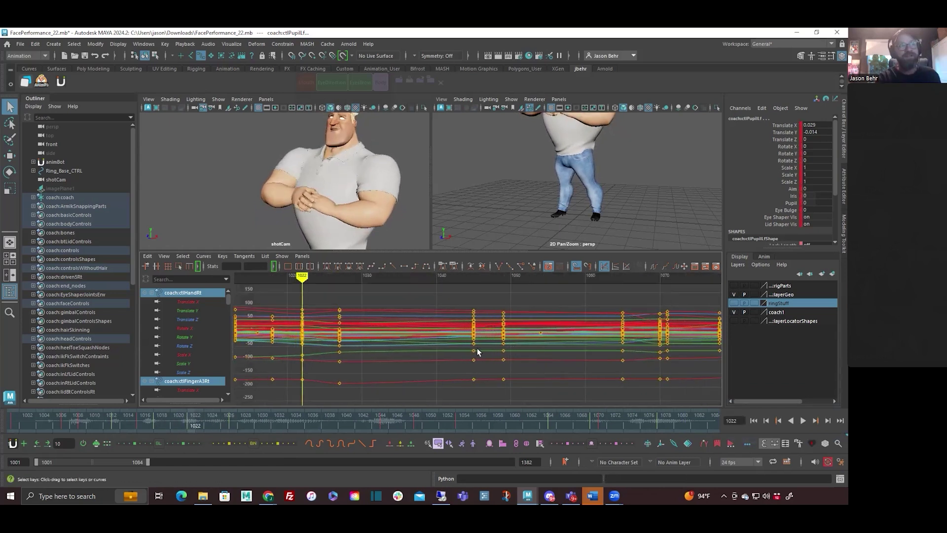
drag(294, 300, 371, 398)
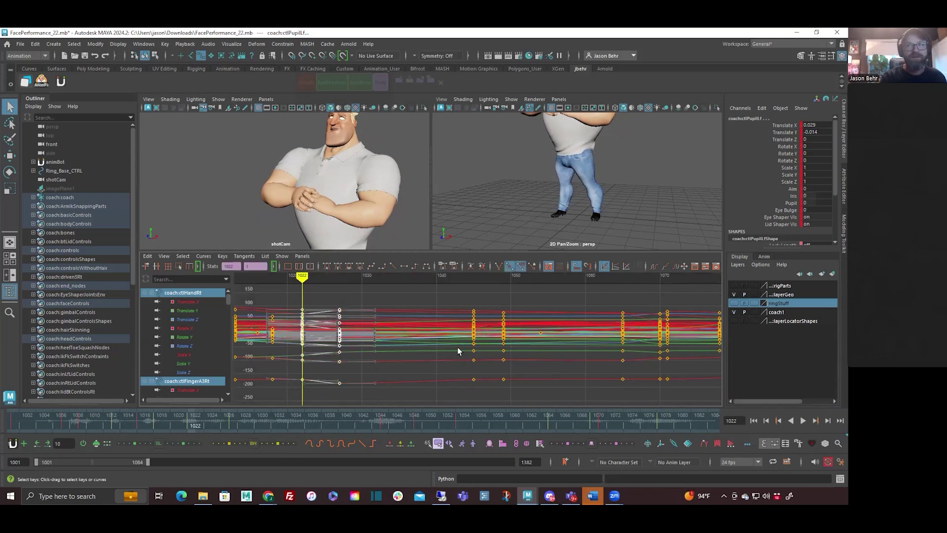
alt+middle_drag(453, 342, 522, 351)
alt+right_drag(522, 351, 511, 357)
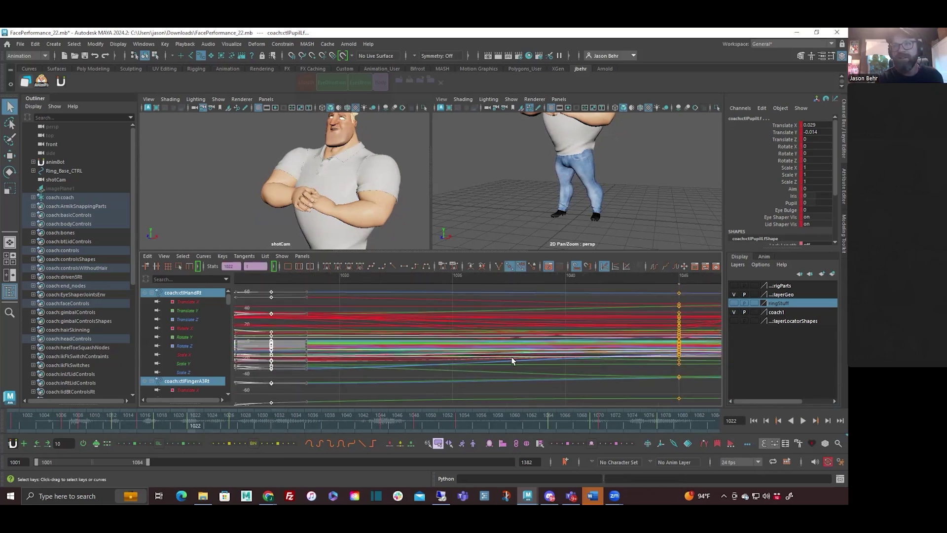
scroll(510, 357, down, 6)
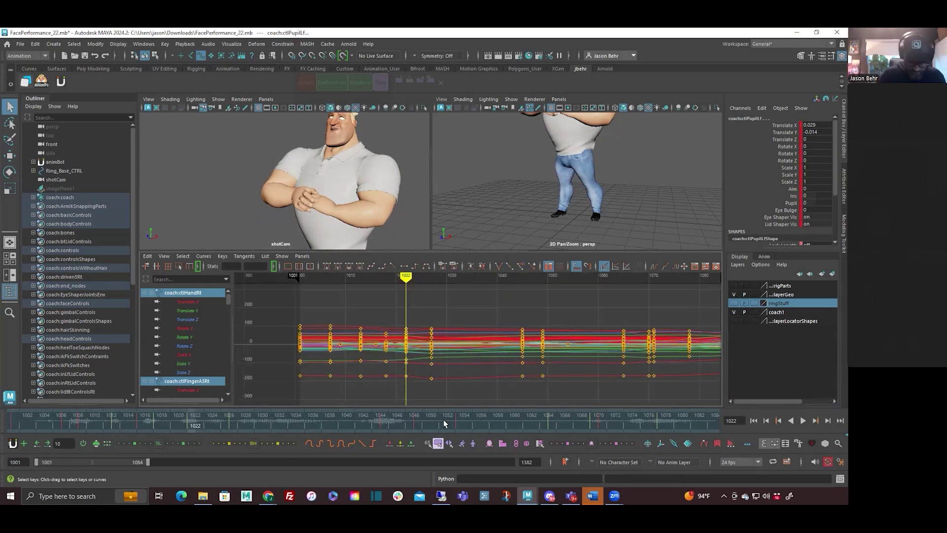
key(period)
key(comma)
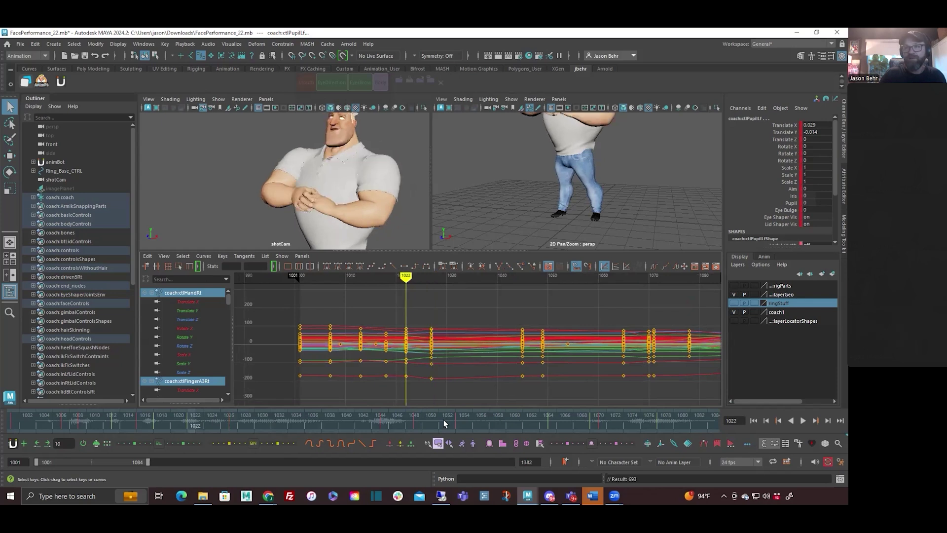
key(period)
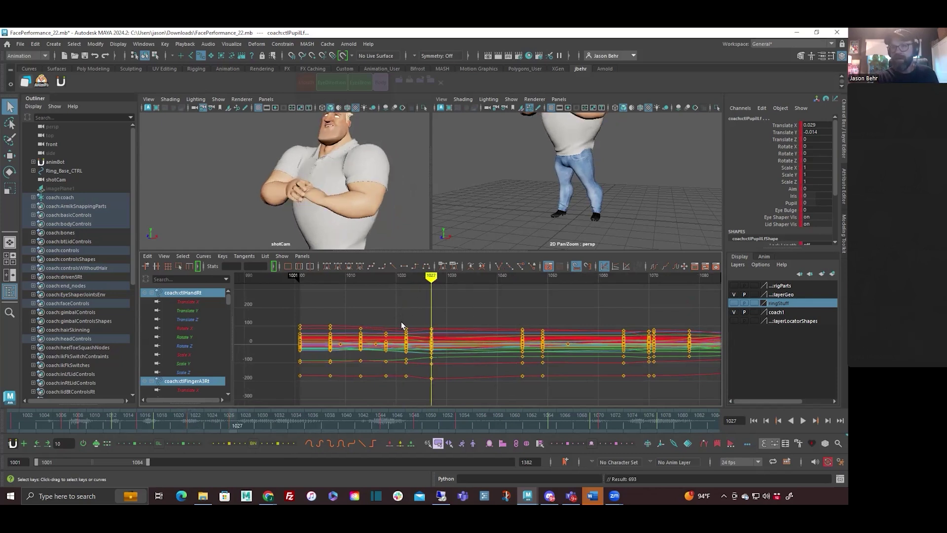
Move the body and face keys at frame 1027 to frame 1041 to lengthen the settle after frame 1022.
key(s)
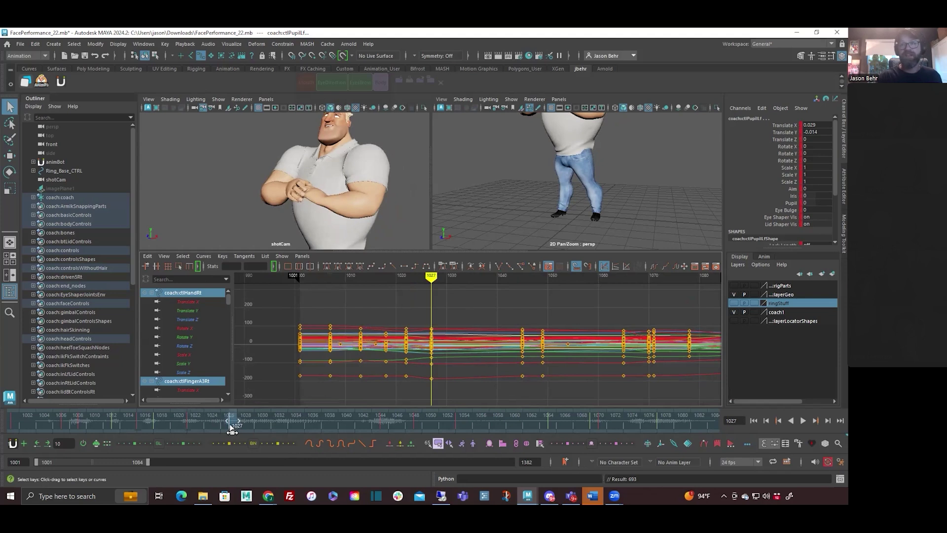
click(294, 420)
key(Escape)
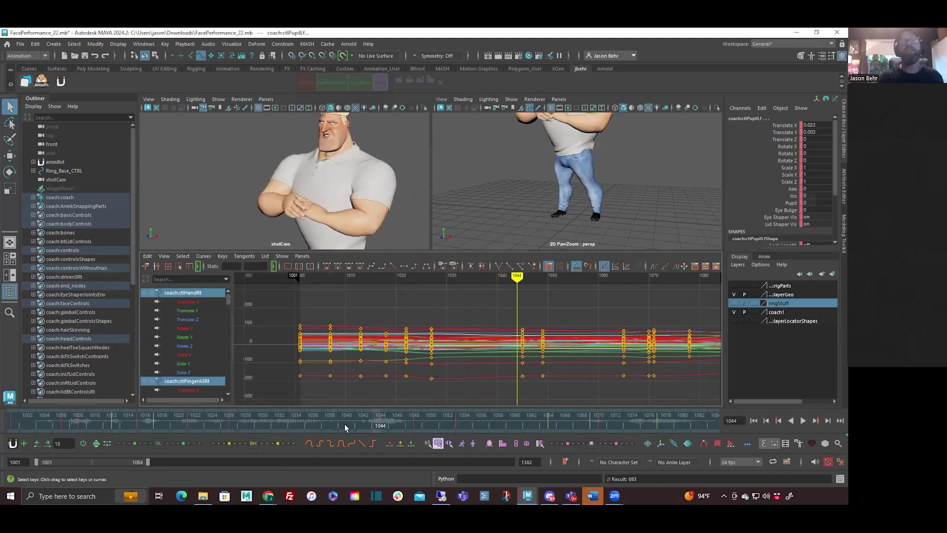
click(234, 425)
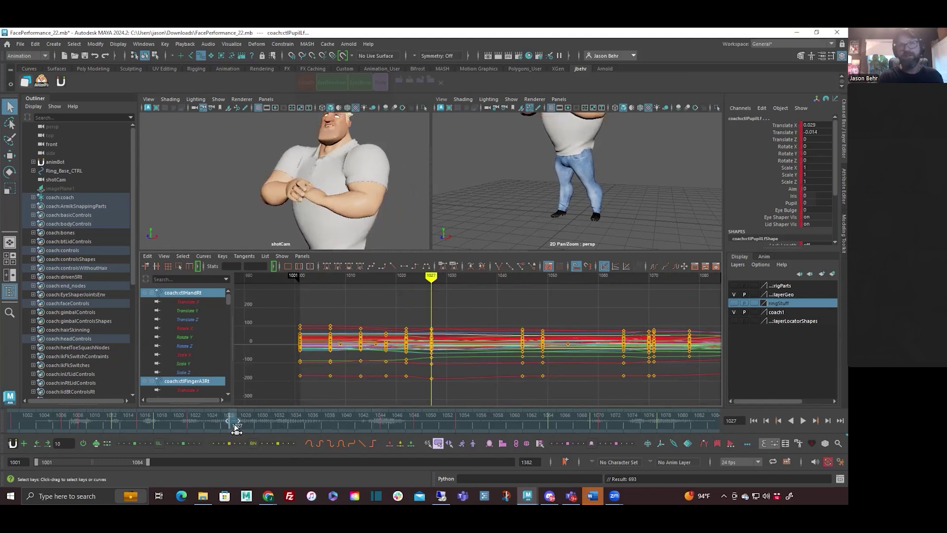
drag(236, 428, 394, 437)
click(354, 425)
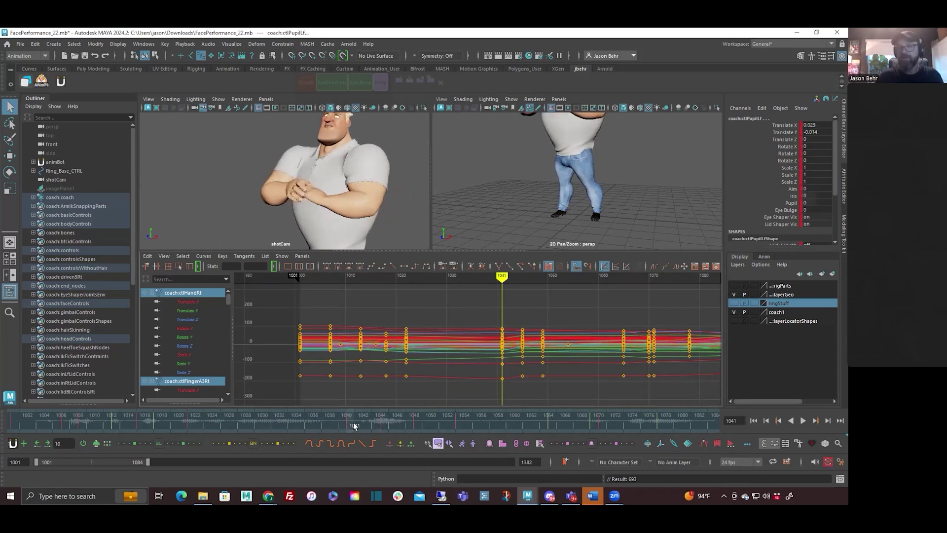
Play the shot and scrub frames 1014 to 1032 to judge the longer settle, enlarging the shotCam view.
drag(354, 426, 153, 414)
click(802, 420)
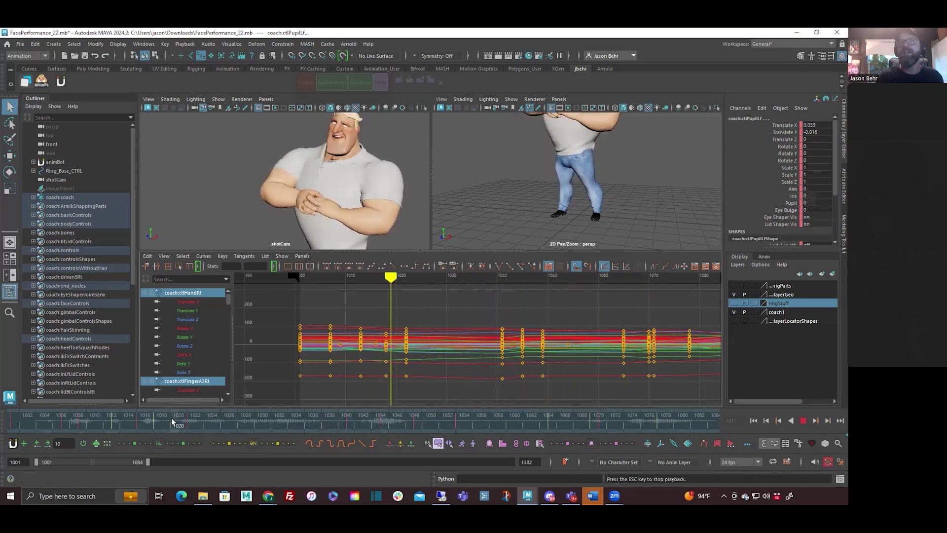
click(803, 420)
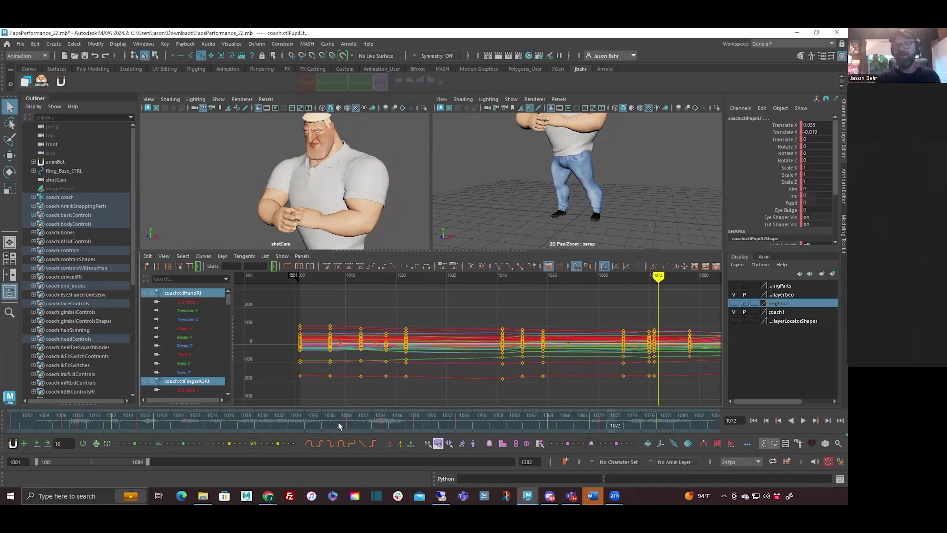
mouse_move(338, 421)
mouse_down()
mouse_move(164, 413)
mouse_move(315, 413)
mouse_move(212, 413)
mouse_move(276, 404)
mouse_up()
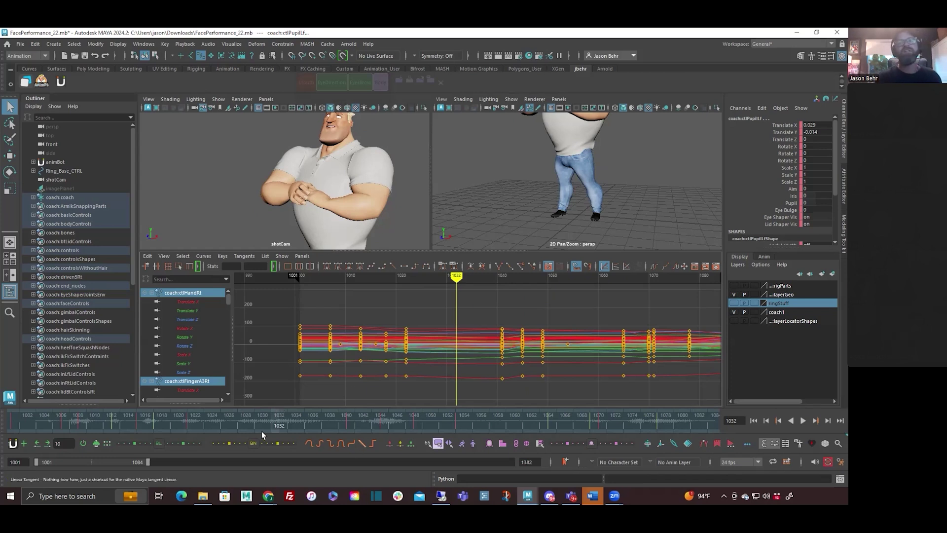
mouse_move(250, 442)
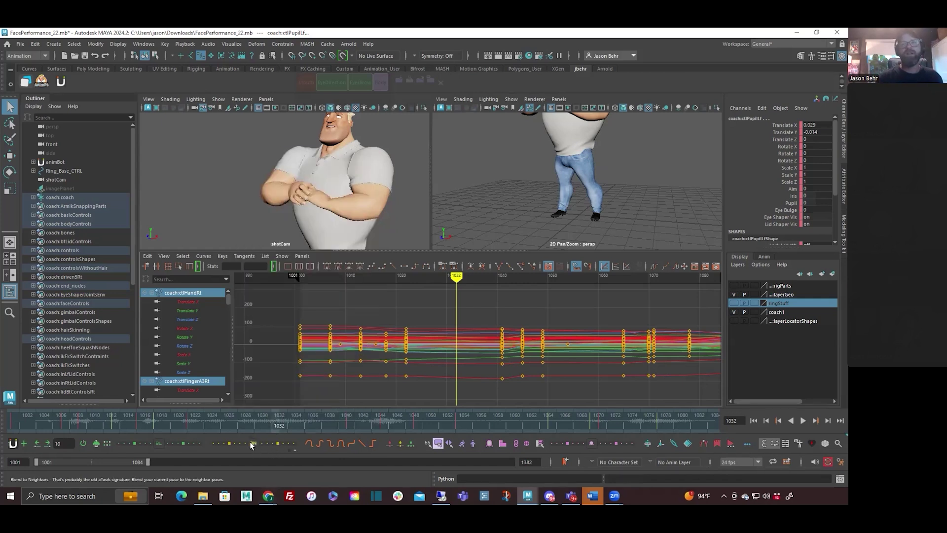
drag(230, 418, 136, 420)
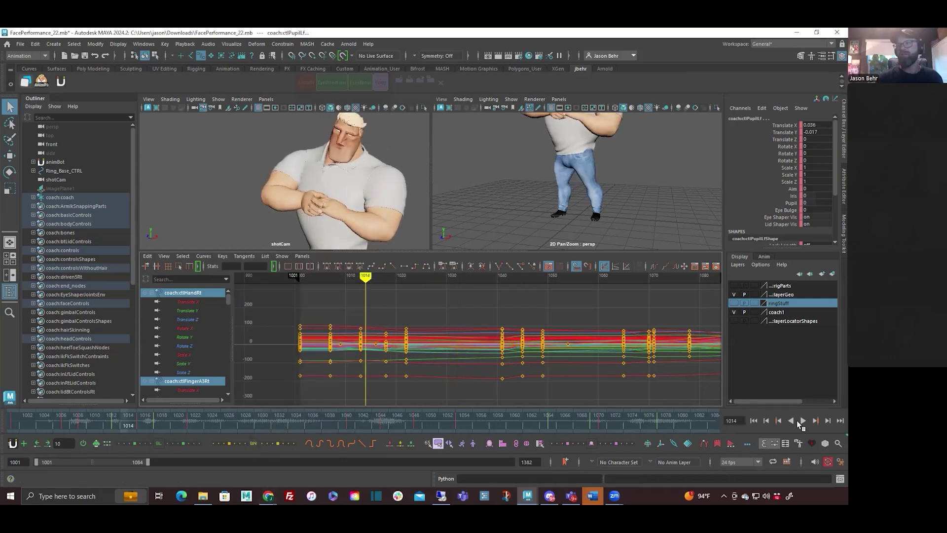
click(803, 420)
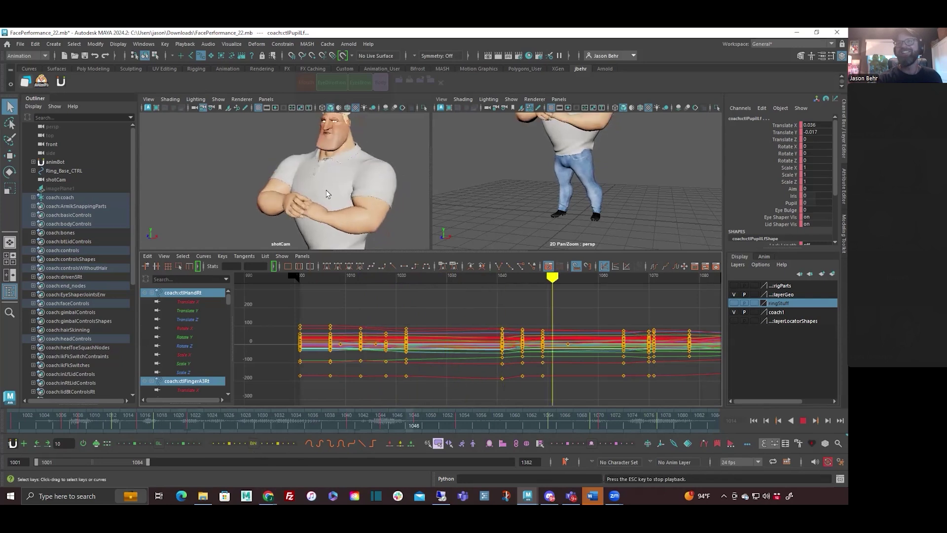
key(space)
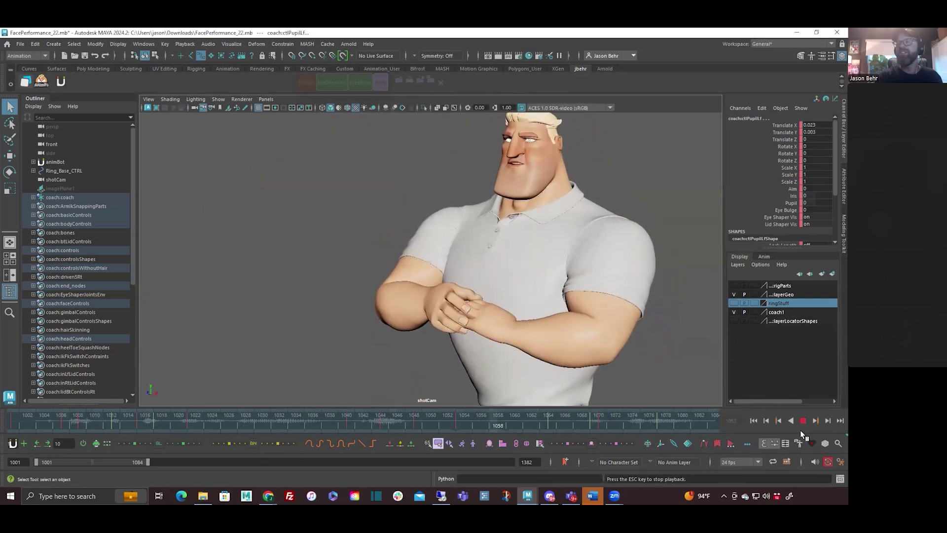
Blend the pose at frame 1032 toward the next key pose with Blend to Neighbors, and play the shot to check it.
drag(173, 419, 275, 420)
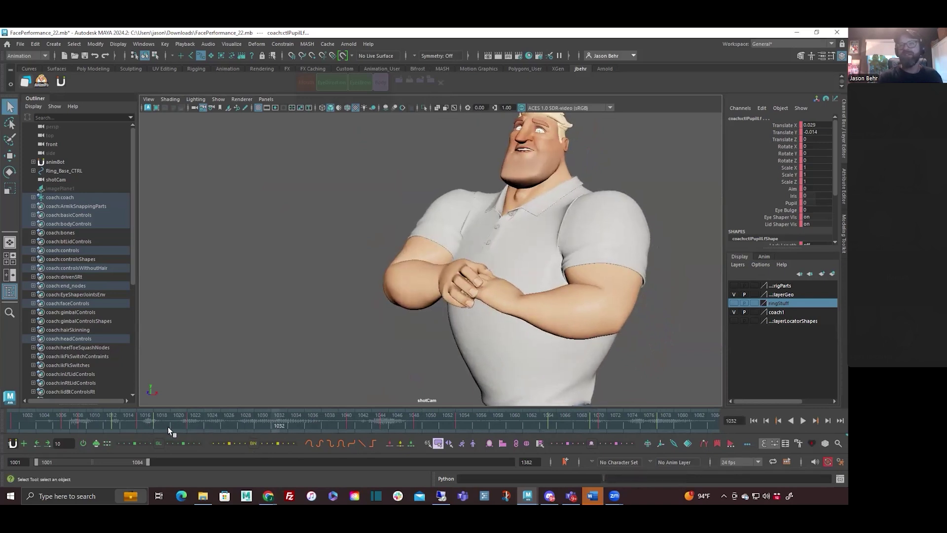
drag(271, 444, 277, 444)
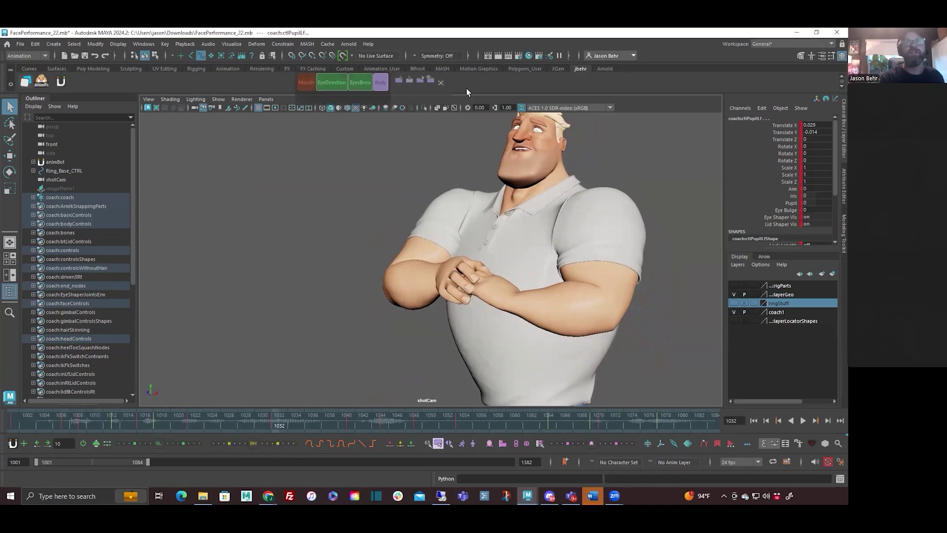
key(alt+v)
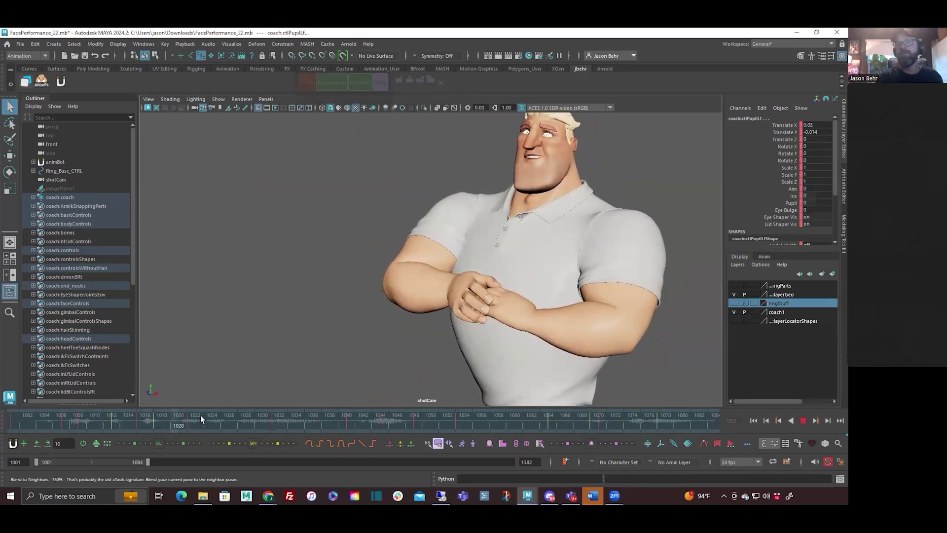
key(alt+v)
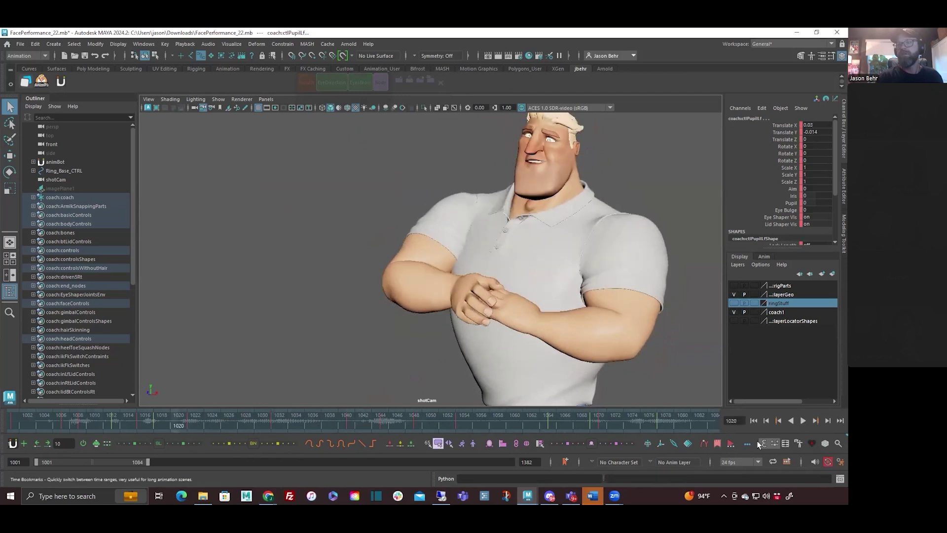
Compare the poses at frames 1032 and 1022, and scrub back through the move to frame 1015.
click(282, 422)
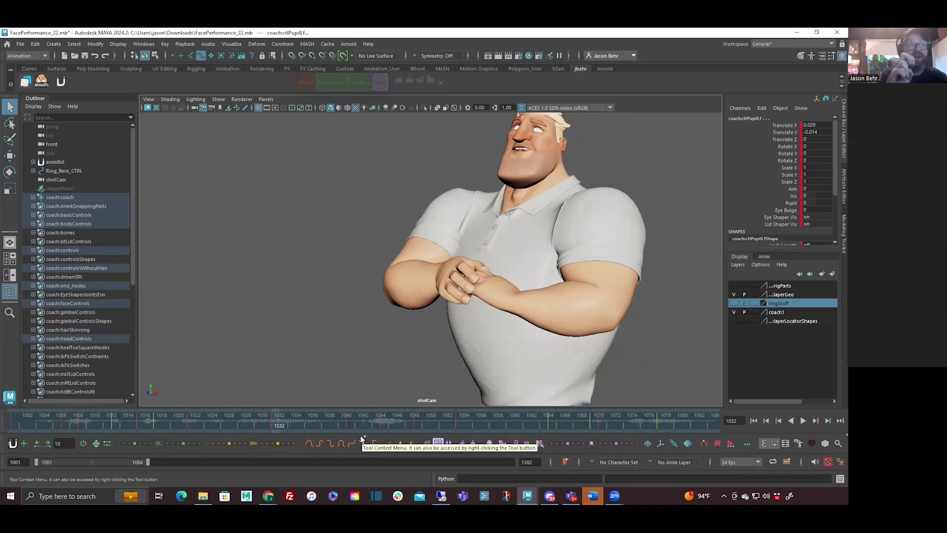
click(198, 423)
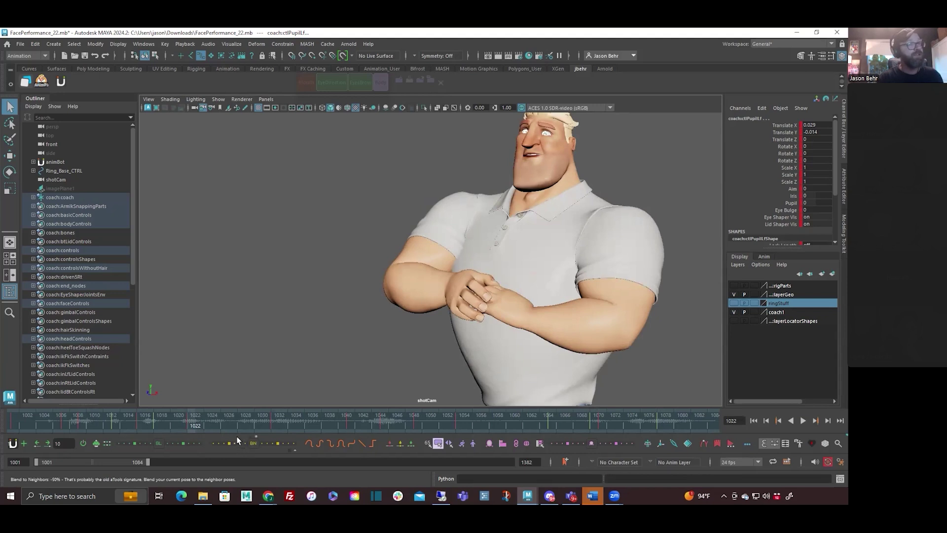
click(278, 424)
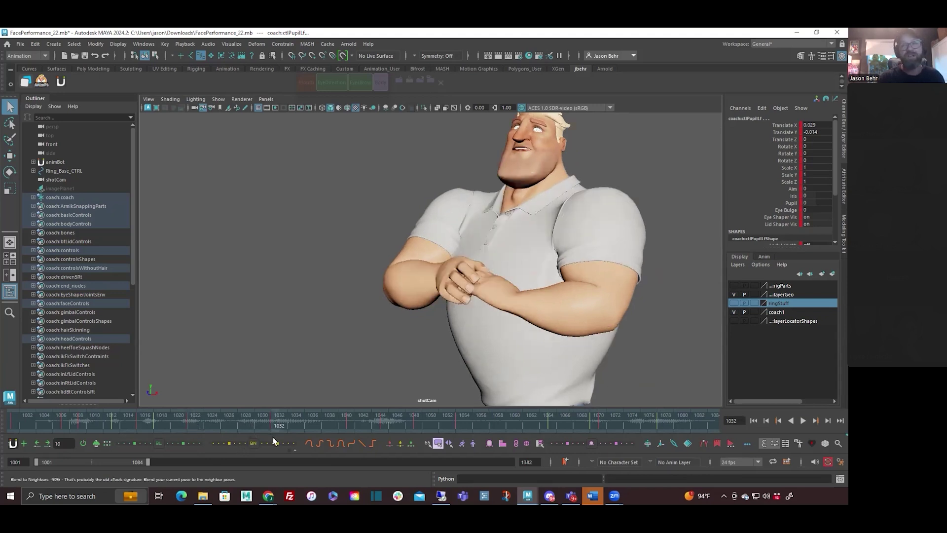
mouse_move(282, 438)
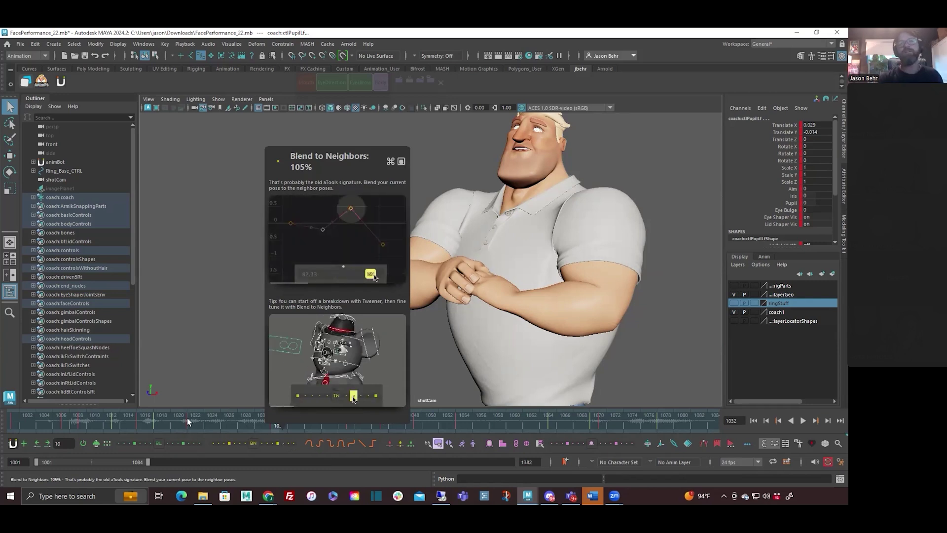
mouse_move(186, 420)
mouse_down()
mouse_move(104, 421)
mouse_move(175, 419)
mouse_up()
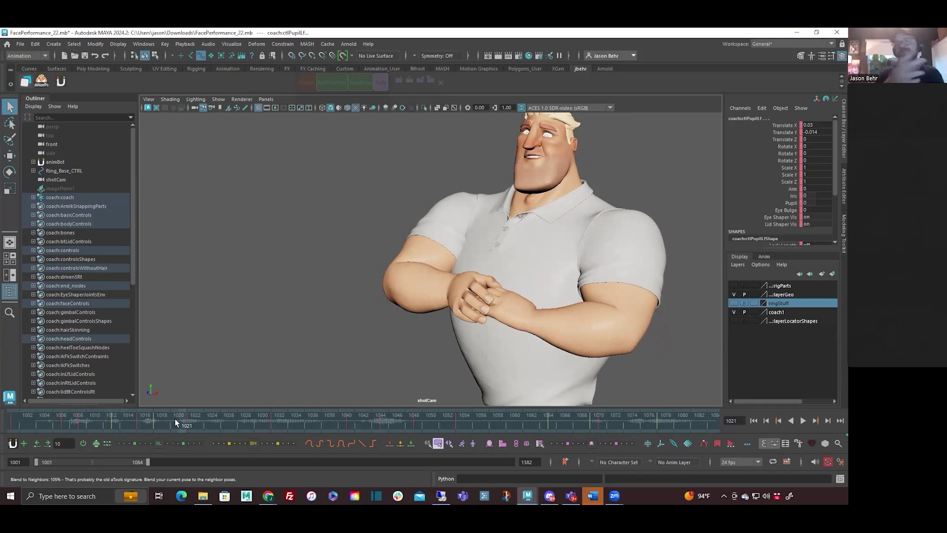
drag(137, 426, 192, 426)
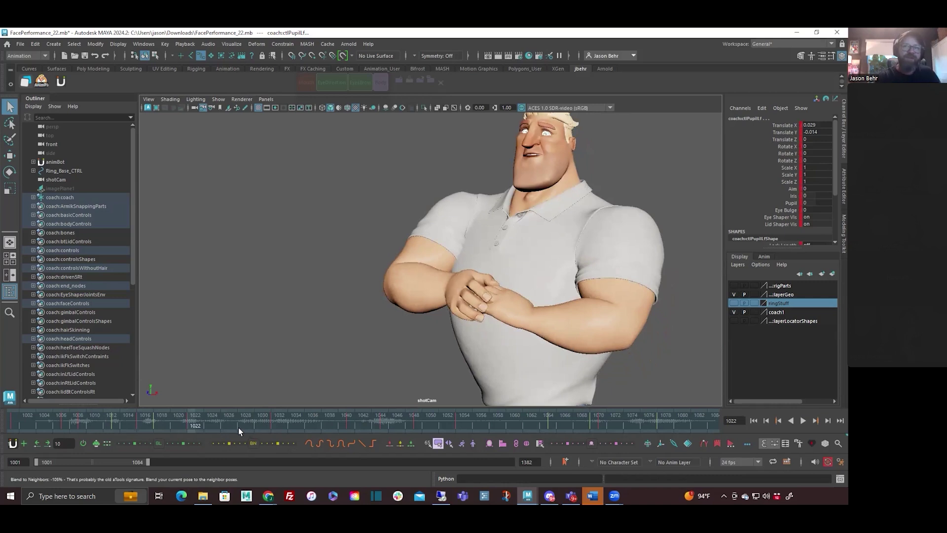
mouse_move(148, 422)
mouse_down()
mouse_move(202, 421)
mouse_move(136, 420)
mouse_up()
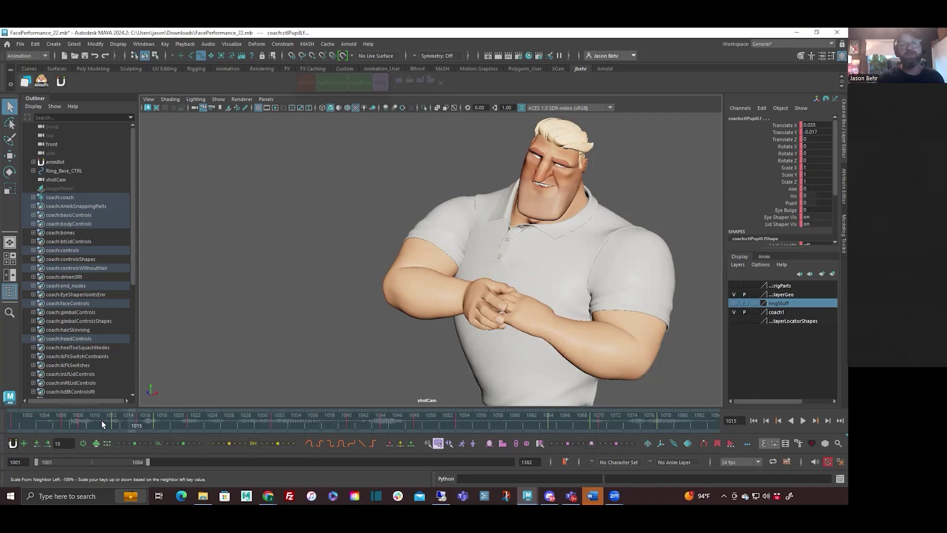
Play the shot in the enlarged shotCam view to review the opening move and its settle.
key(alt+v)
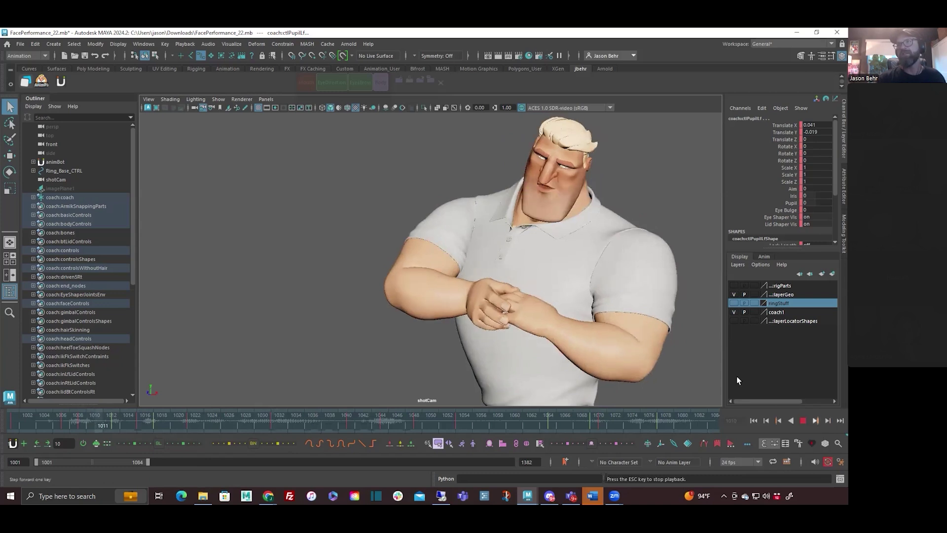
click(102, 418)
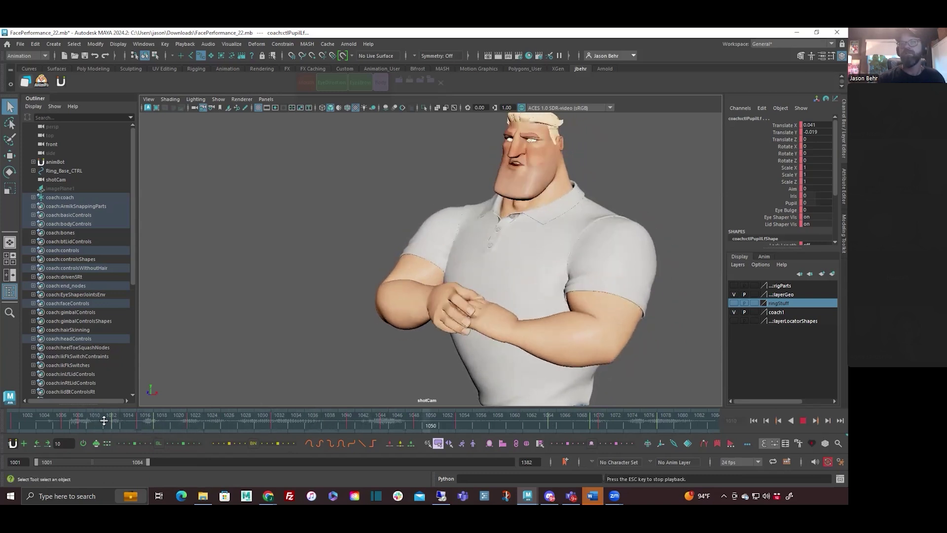
click(103, 419)
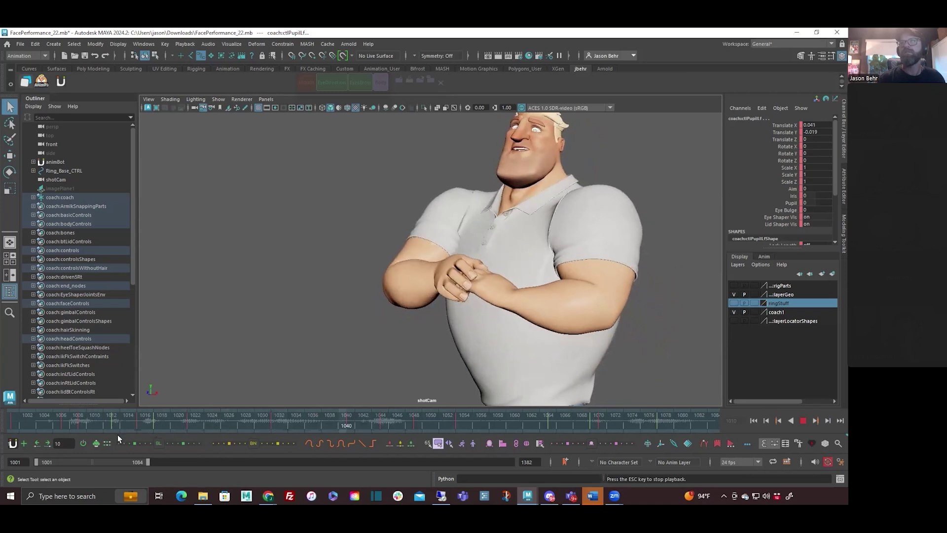